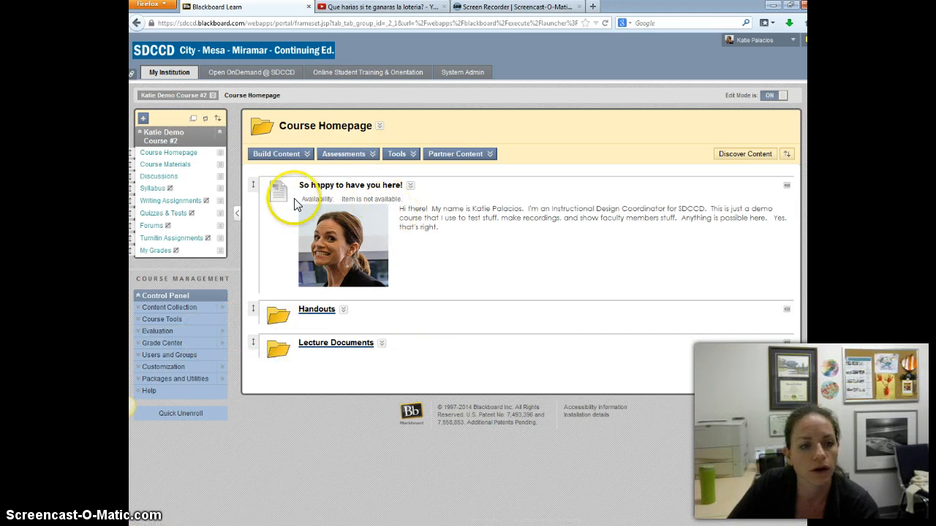
Copy the URL of the YouTube video "Que harias si te ganaras la loteria?" and return to the Blackboard course homepage.
{"action": "left_click", "coordinate": [366, 7]}
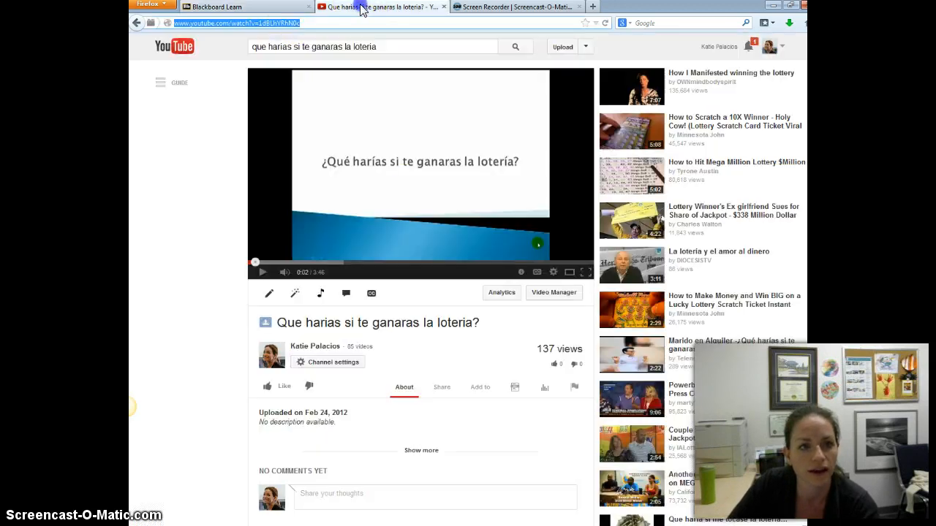
{"action": "right_click", "coordinate": [278, 21]}
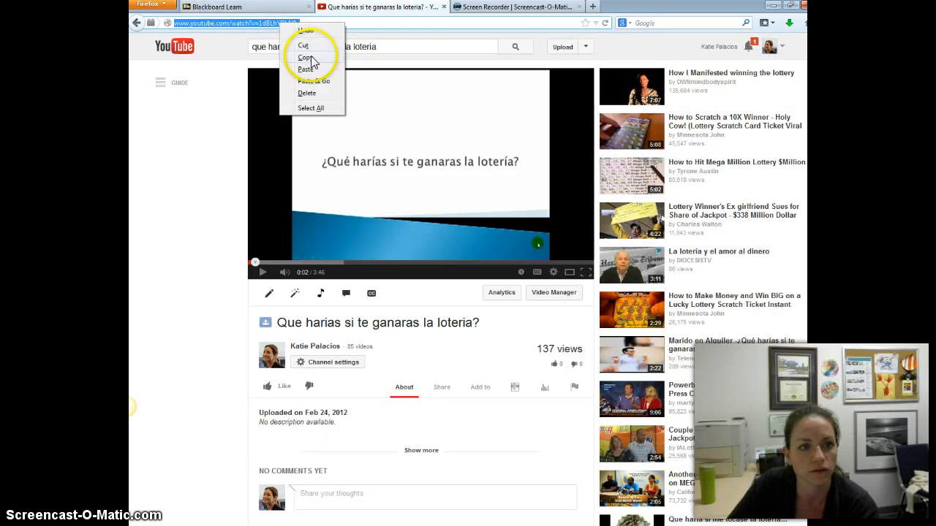
{"action": "left_click", "coordinate": [310, 58]}
{"action": "left_click", "coordinate": [268, 23]}
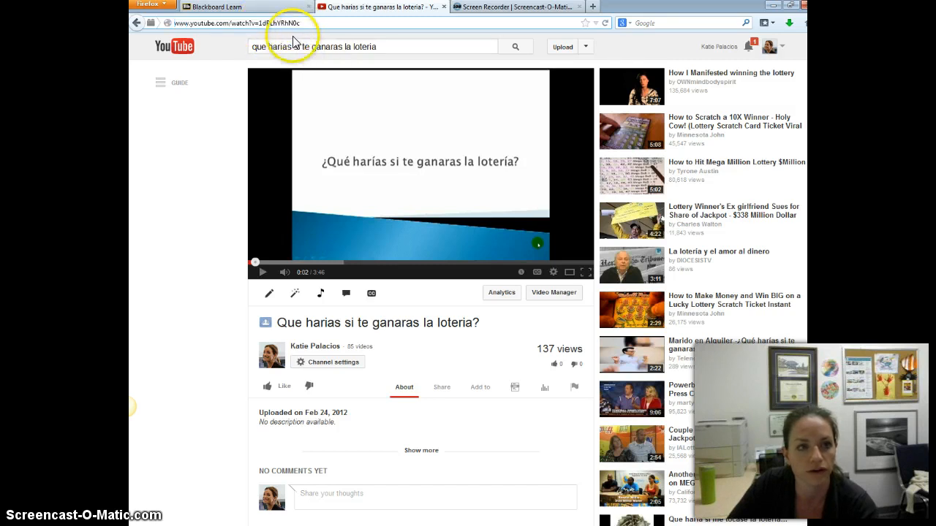
{"action": "left_click", "coordinate": [270, 7]}
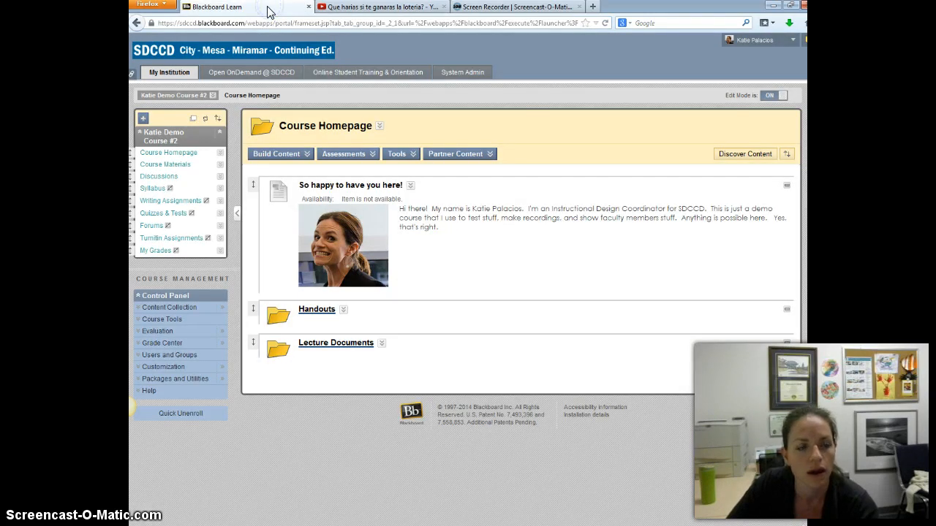
Start a new content Item on the course homepage and name it "web link as an item".
{"action": "left_click", "coordinate": [278, 154]}
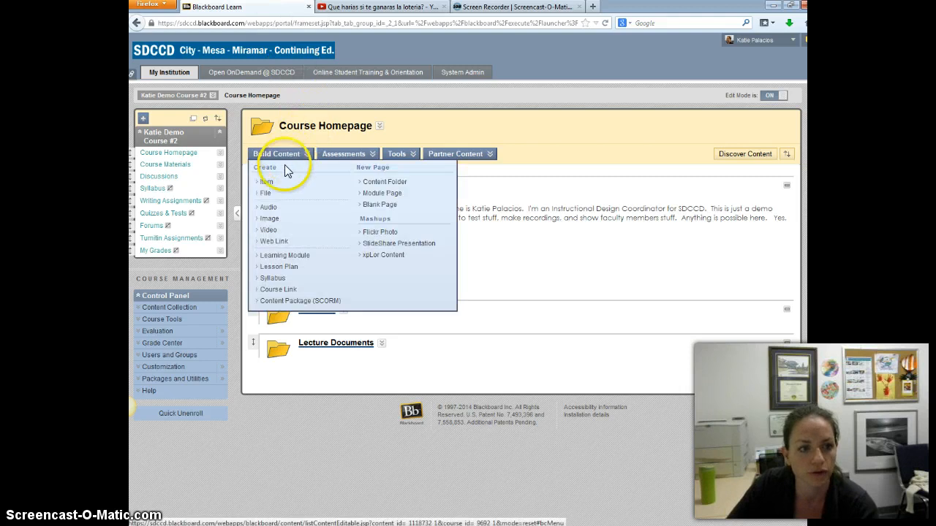
{"action": "left_click", "coordinate": [265, 185]}
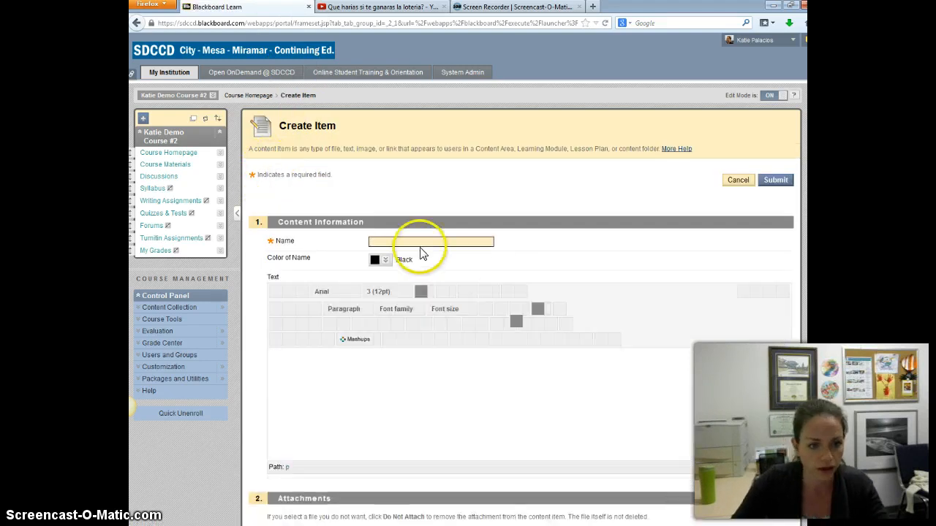
{"action": "type", "text": "web link as an item"}
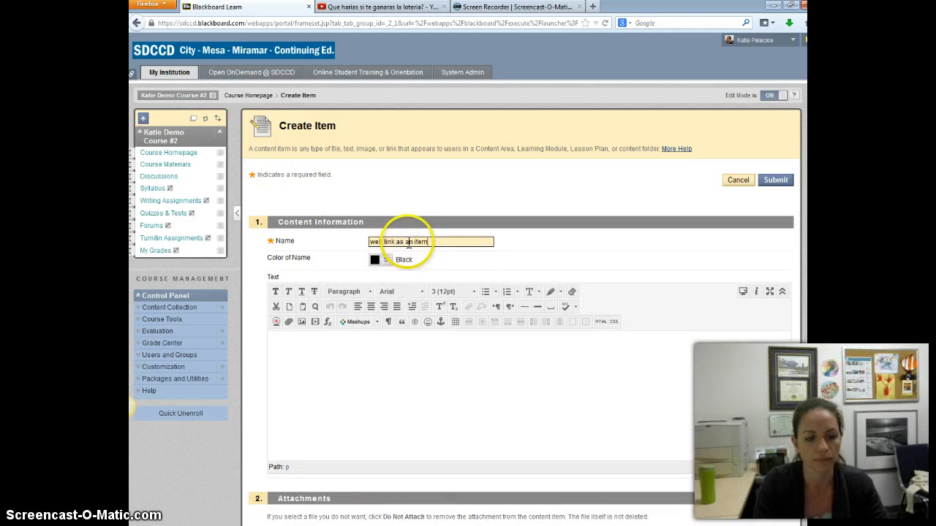
Paste the prepared paragraph about this week's Spanish assignment on the conditional tense into the item's text.
{"action": "left_click", "coordinate": [447, 370]}
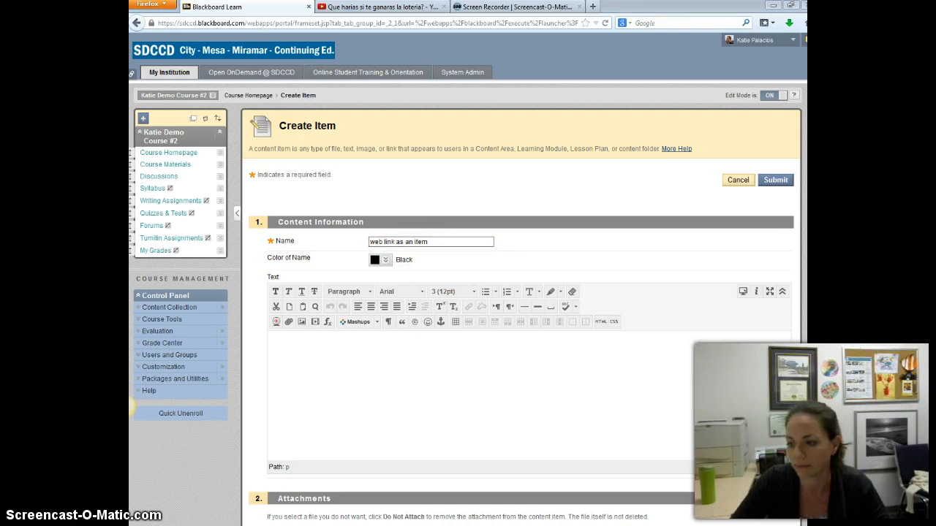
{"action": "left_click", "coordinate": [468, 370]}
{"action": "key", "text": "ctrl+v"}
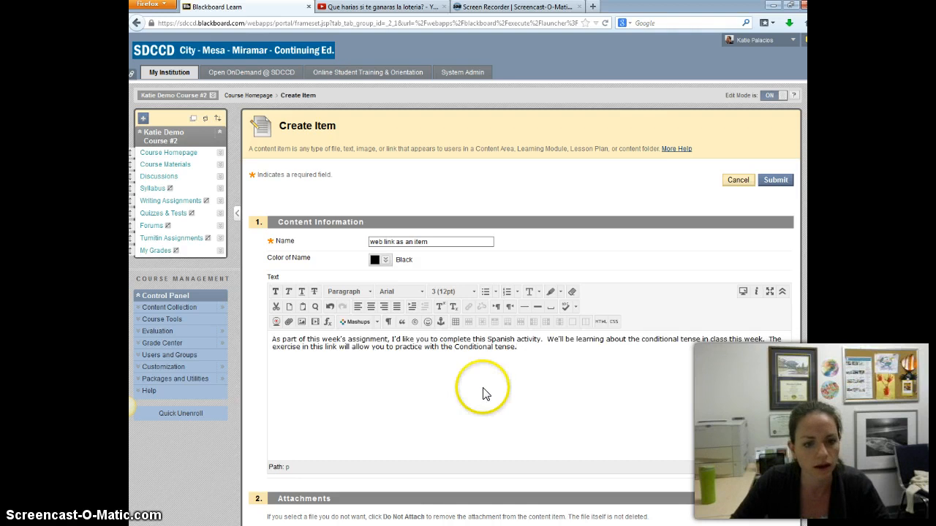
{"action": "left_click", "coordinate": [520, 349]}
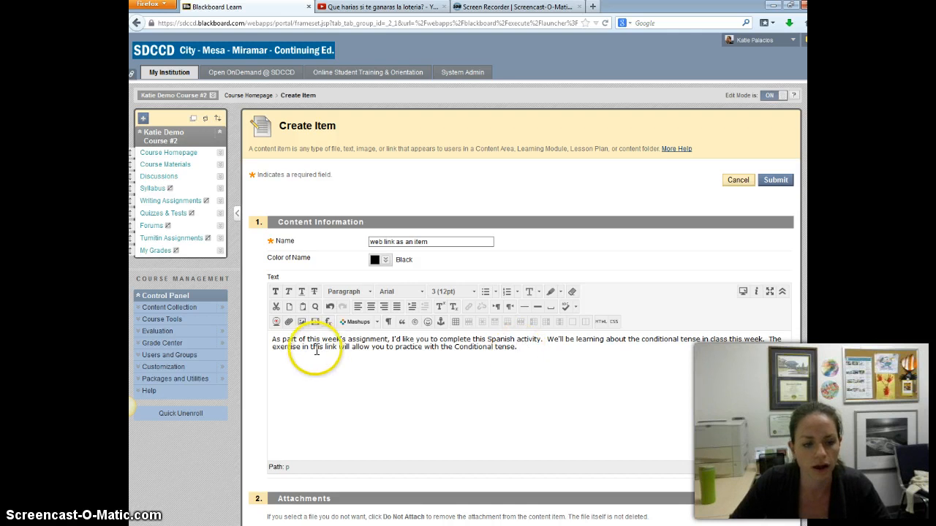
Select the words "this link" in the item's text and open the link settings for them.
{"action": "double_click", "coordinate": [333, 348]}
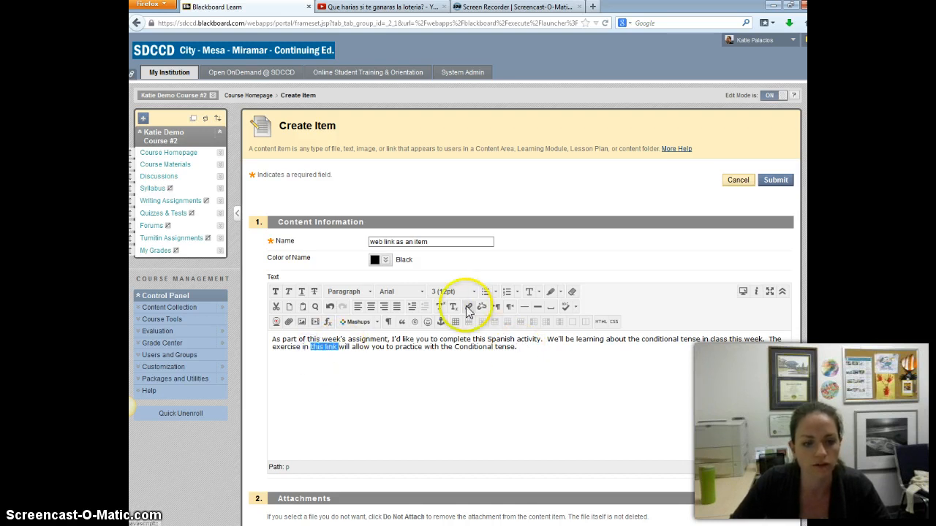
{"action": "left_click", "coordinate": [470, 308]}
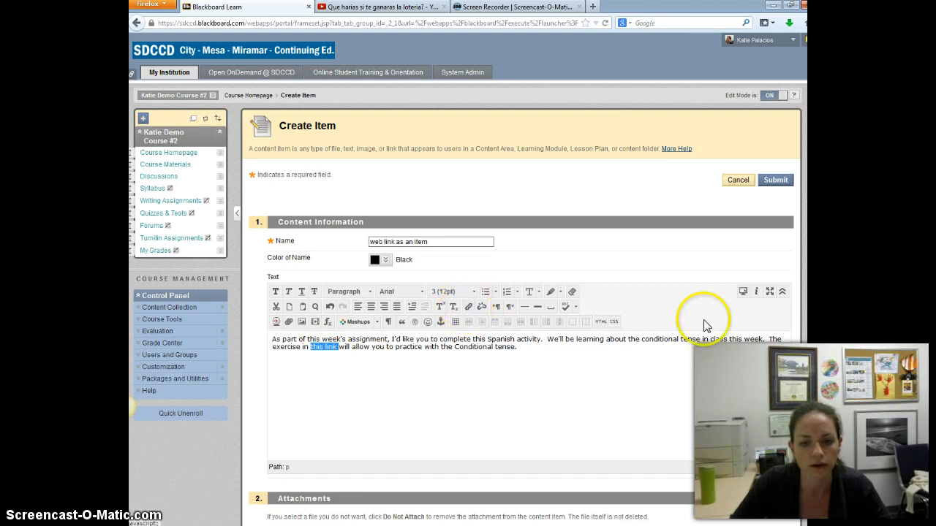
{"action": "left_click", "coordinate": [783, 293]}
{"action": "left_click", "coordinate": [783, 293]}
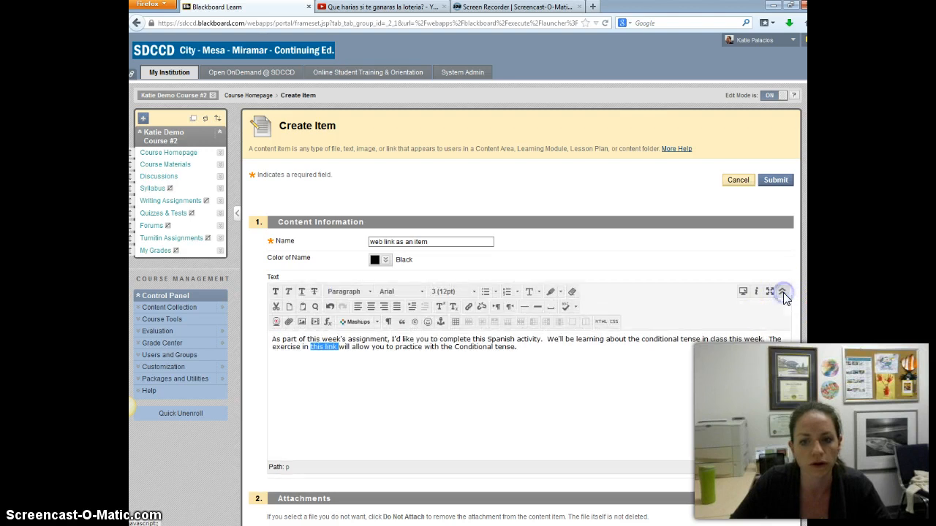
{"action": "left_click", "coordinate": [469, 307]}
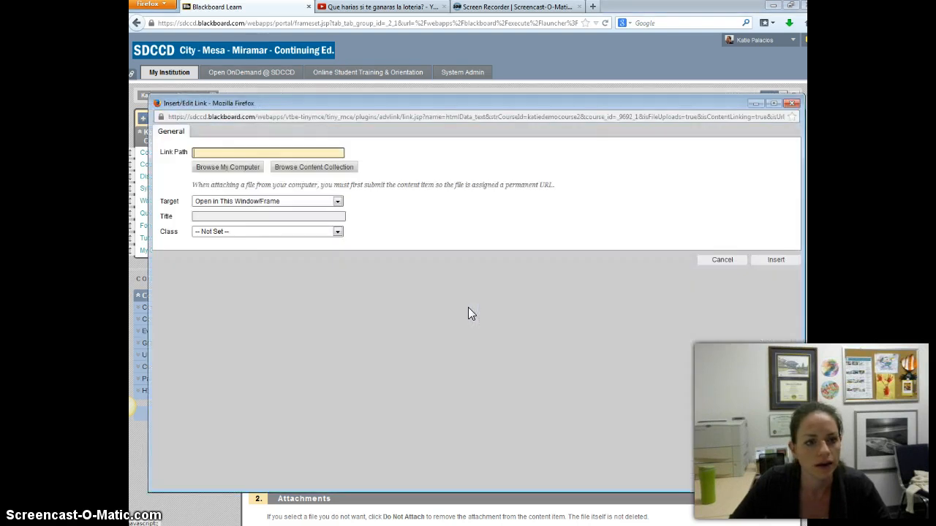
Copy the web address of the "Que harias si te ganaras la loteria?" video from its YouTube page.
{"action": "left_click", "coordinate": [373, 7]}
{"action": "left_click", "coordinate": [282, 23]}
{"action": "right_click", "coordinate": [284, 24]}
{"action": "left_click", "coordinate": [309, 61]}
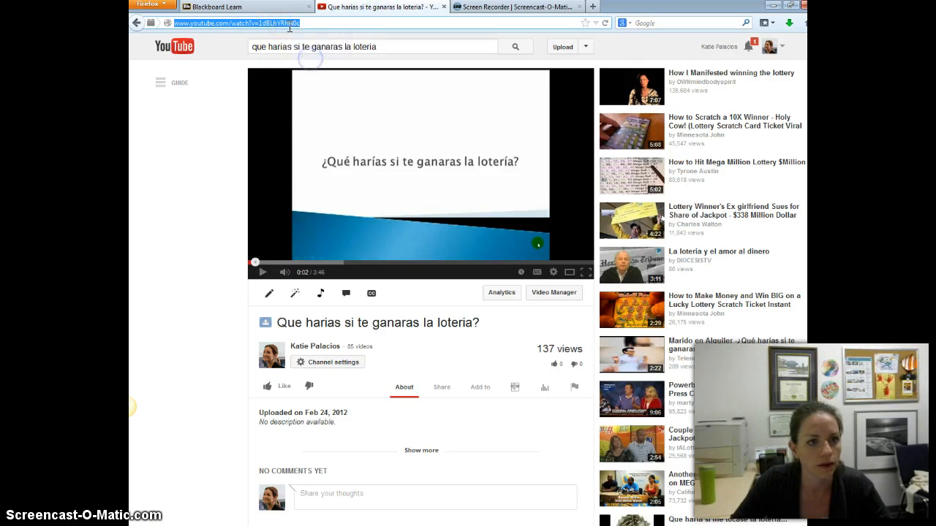
Link "this link" to the copied YouTube address, set it to open in a new window, and insert the link.
{"action": "left_click", "coordinate": [280, 8]}
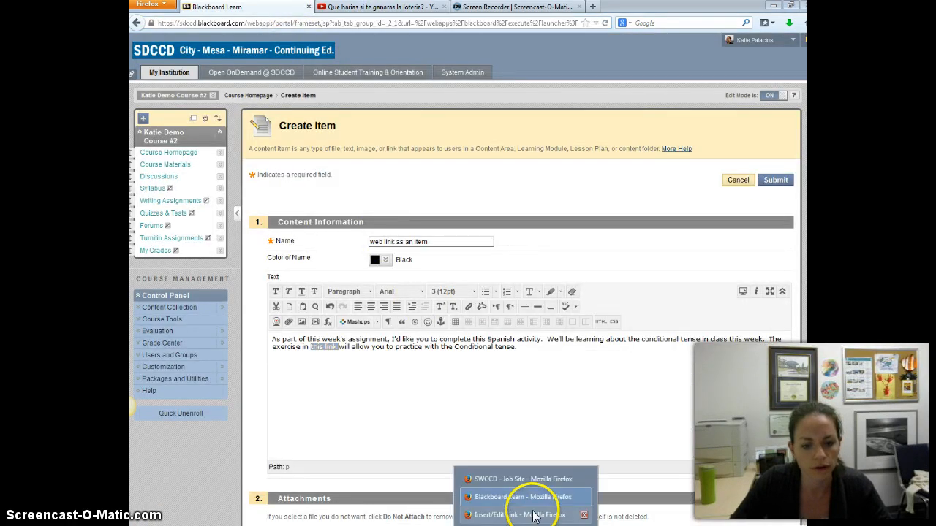
{"action": "left_click", "coordinate": [532, 504]}
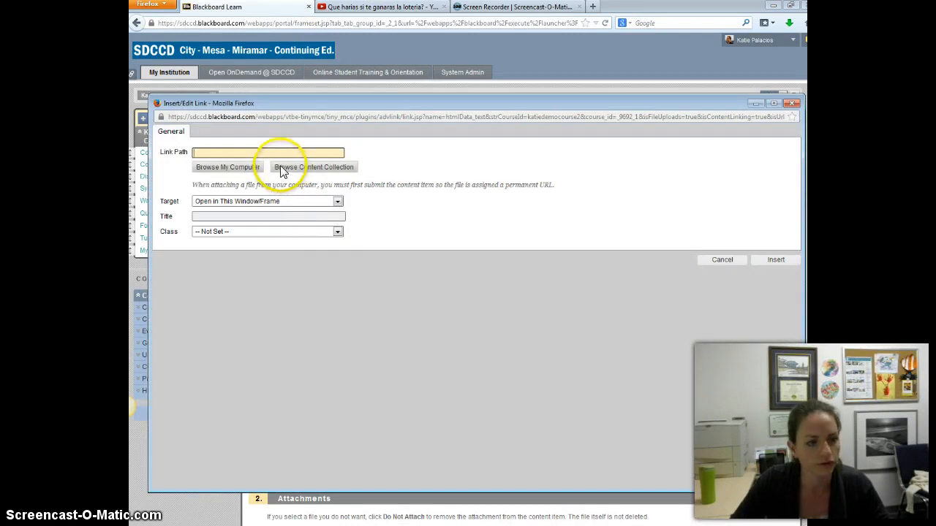
{"action": "key", "text": "ctrl+v"}
{"action": "left_click", "coordinate": [310, 162]}
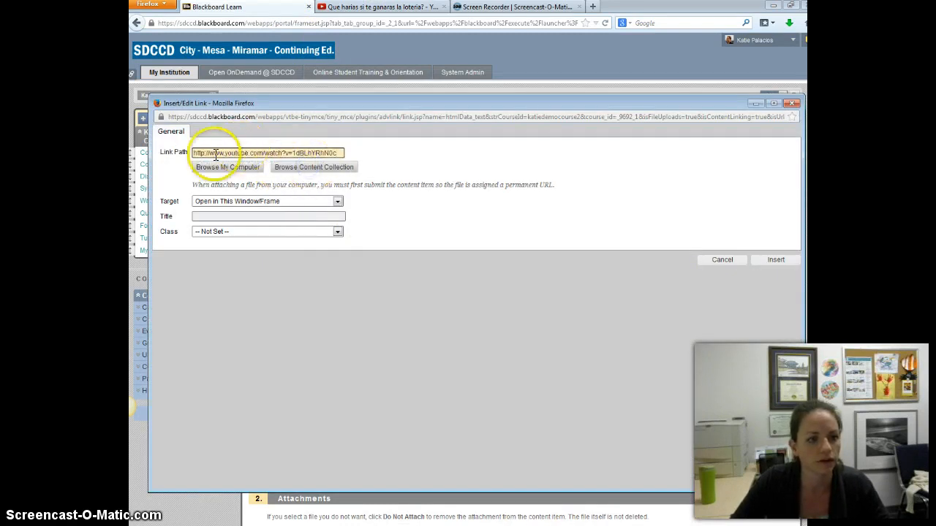
{"action": "left_click", "coordinate": [265, 201]}
{"action": "left_click", "coordinate": [272, 220]}
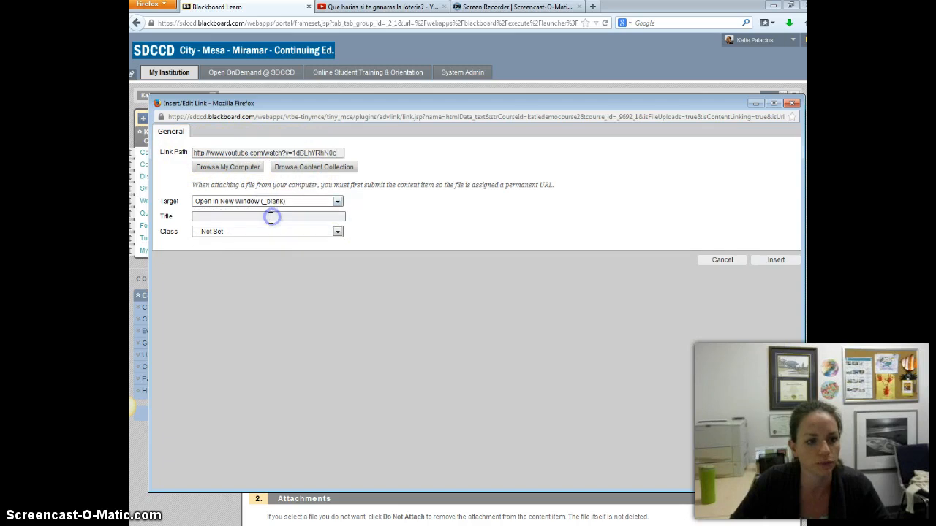
{"action": "left_click", "coordinate": [775, 261]}
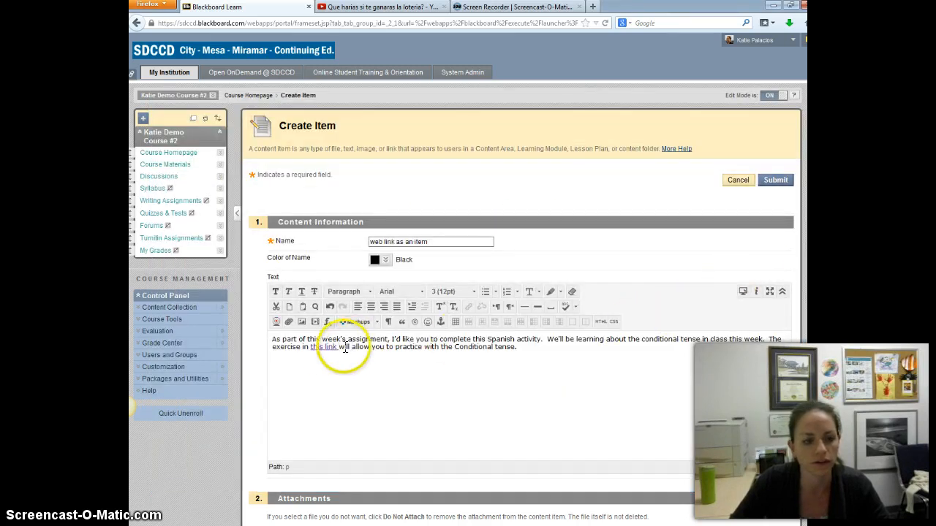
Paste the full YouTube address as plain text after the last sentence of the item's paragraph.
{"action": "left_click", "coordinate": [522, 350]}
{"action": "key", "text": "ctrl+v"}
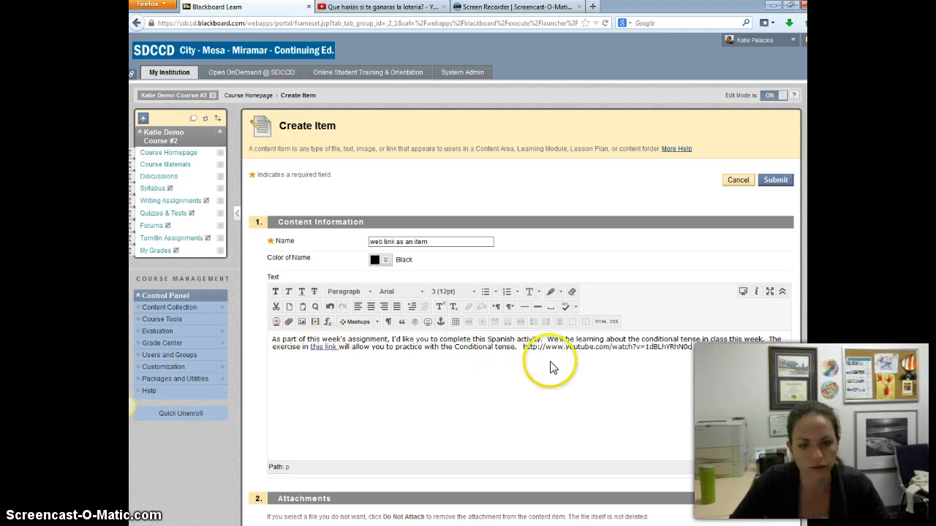
{"action": "left_click", "coordinate": [692, 348]}
Turn the pasted address into a hyperlink to the same YouTube video that opens in a new window, and submit the item.
{"action": "left_click_drag", "start_coordinate": [691, 348], "coordinate": [680, 357]}
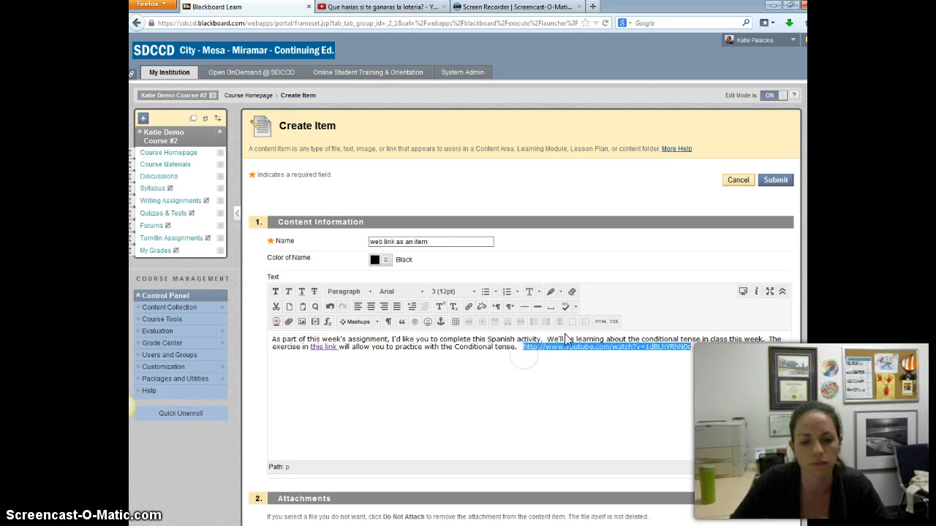
{"action": "left_click", "coordinate": [468, 306]}
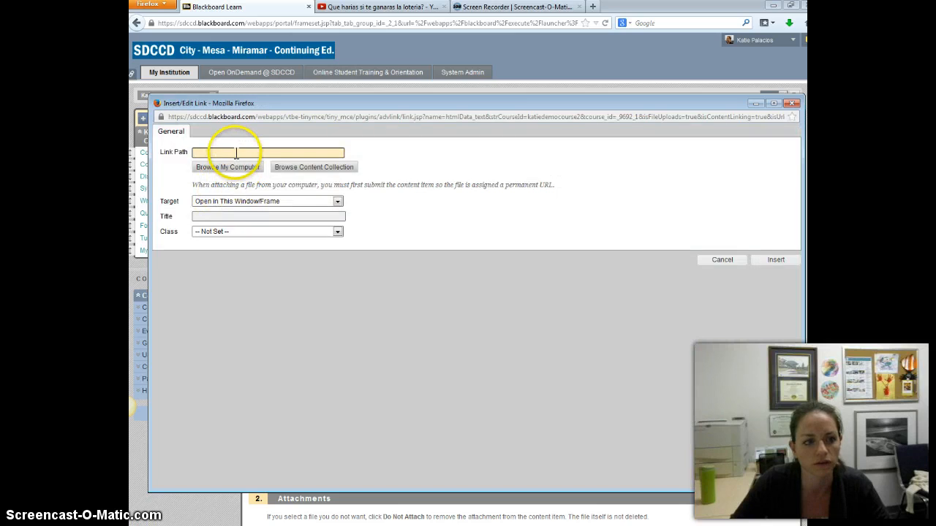
{"action": "right_click", "coordinate": [236, 152]}
{"action": "left_click", "coordinate": [262, 202]}
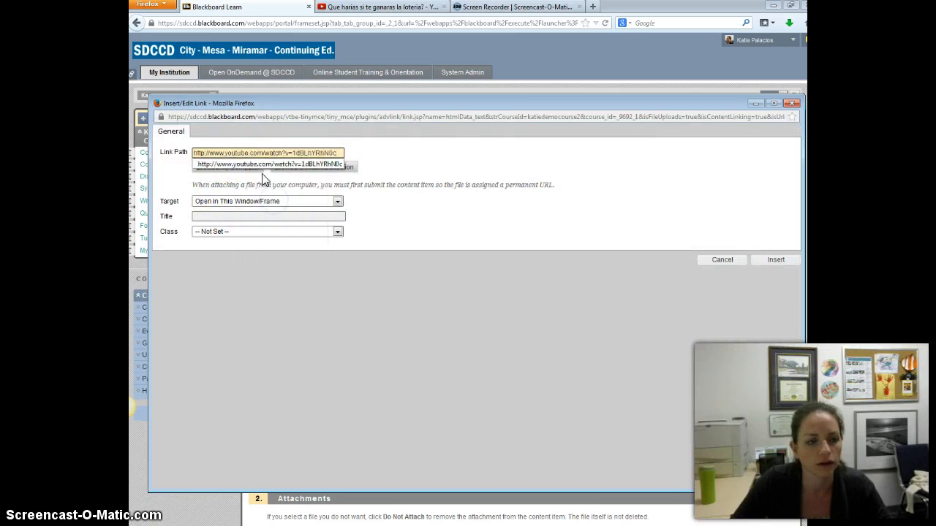
{"action": "left_click", "coordinate": [261, 163]}
{"action": "left_click", "coordinate": [256, 202]}
{"action": "left_click", "coordinate": [256, 221]}
{"action": "left_click", "coordinate": [767, 261]}
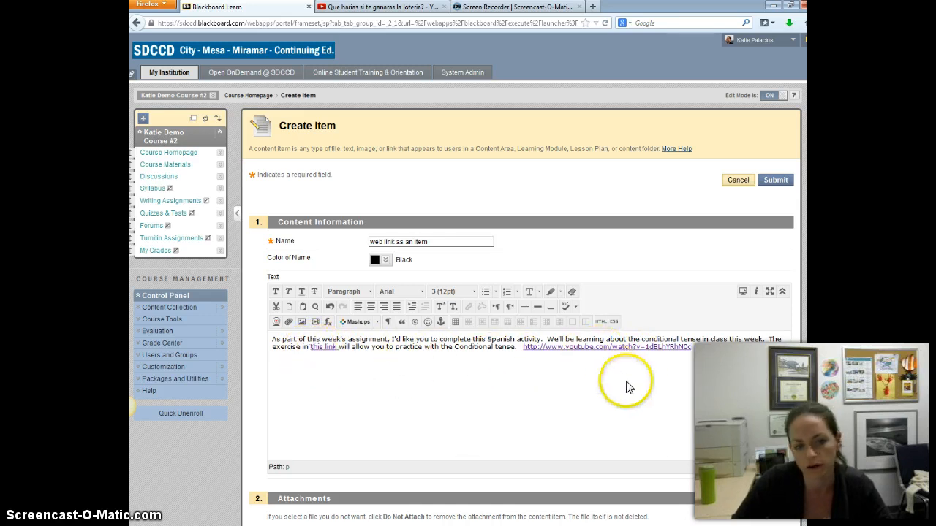
{"action": "left_click", "coordinate": [777, 180]}
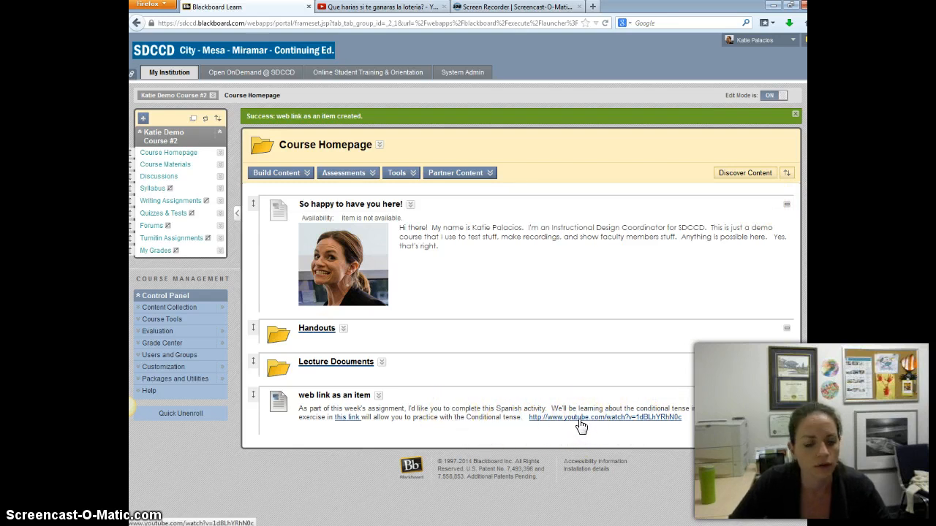
Start a new Web Link on the course homepage and name it "web link as a web link".
{"action": "left_click", "coordinate": [286, 177]}
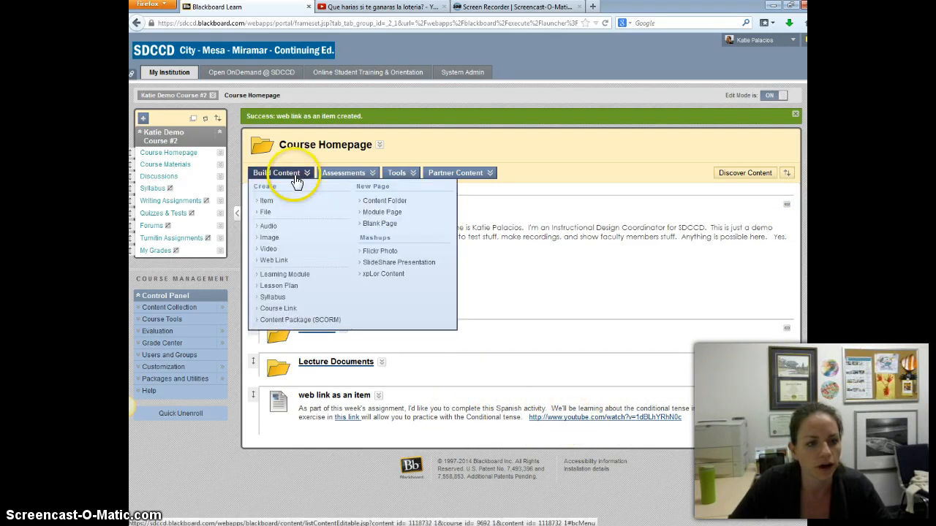
{"action": "left_click", "coordinate": [273, 260]}
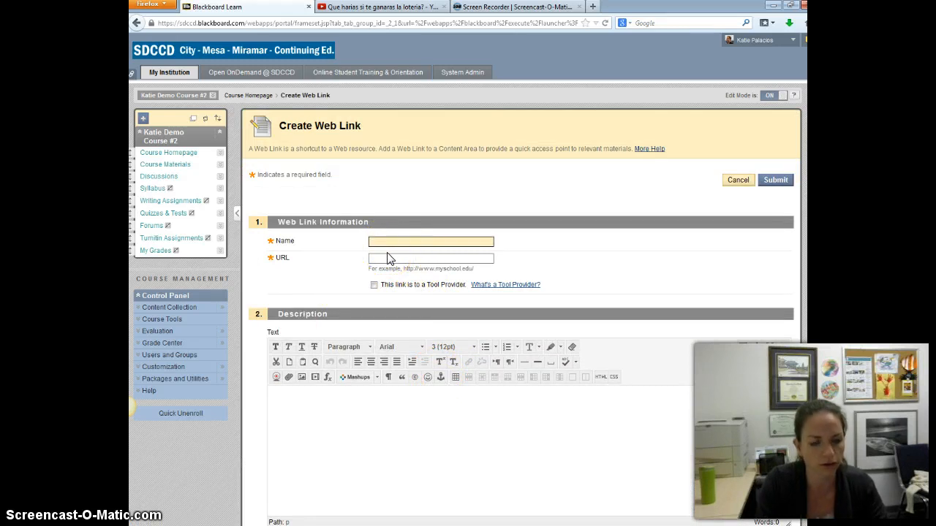
{"action": "type", "text": "web l"}
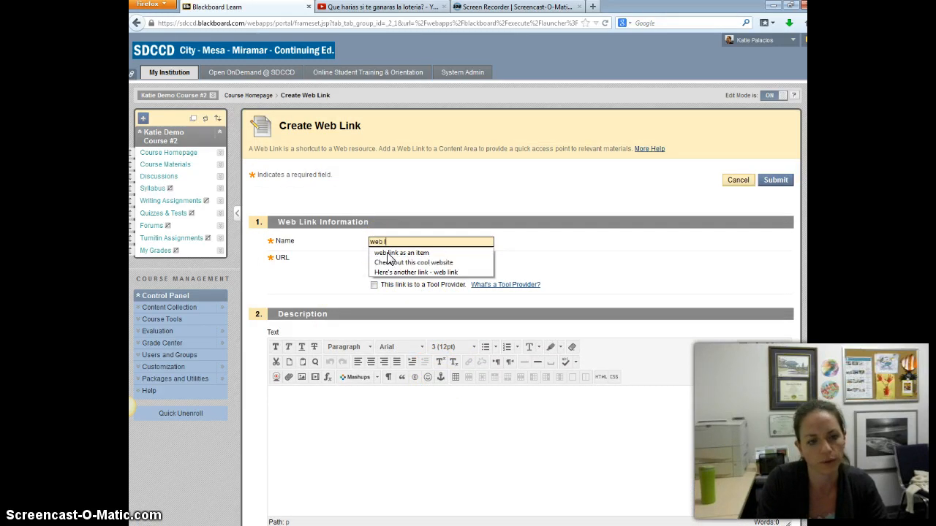
{"action": "type", "text": "ink as a web link"}
Enter the copied YouTube address as the web link's URL and paste the Spanish assignment paragraph as its description.
{"action": "left_click", "coordinate": [421, 258]}
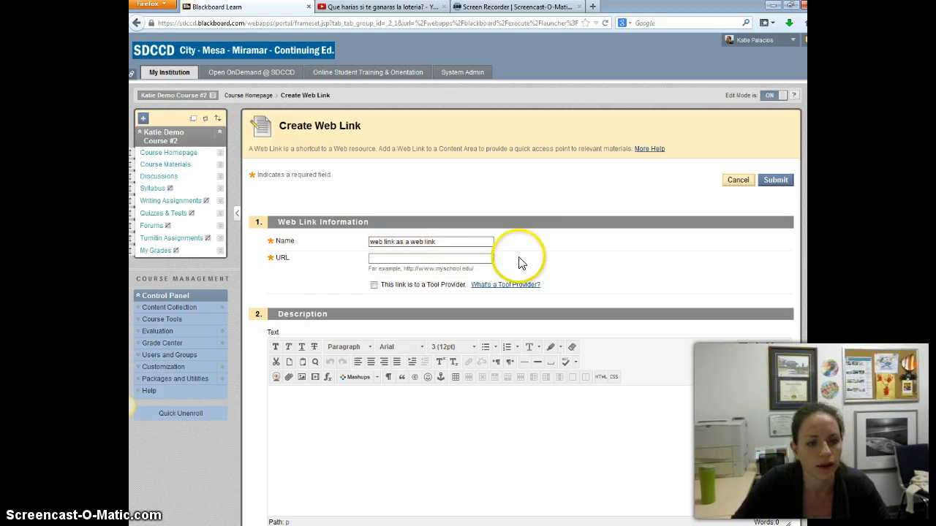
{"action": "key", "text": "ctrl+v"}
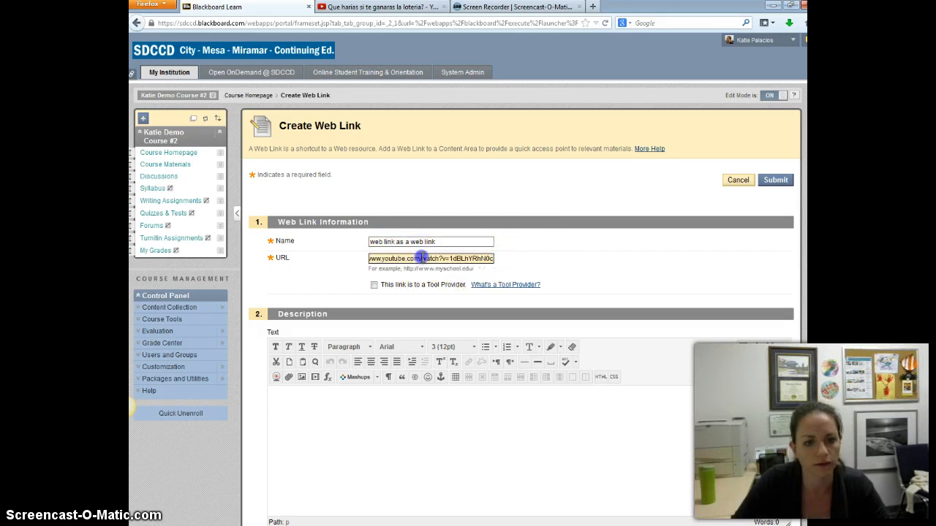
{"action": "left_click", "coordinate": [463, 423]}
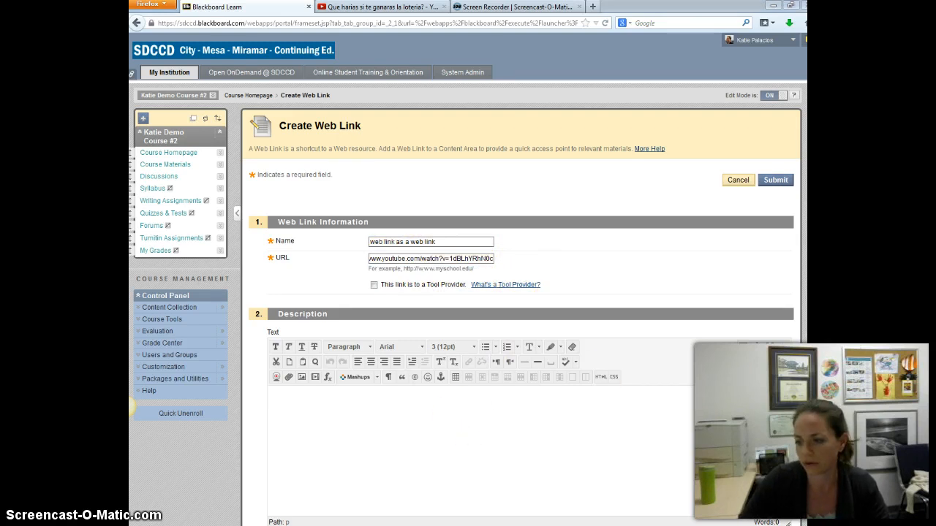
{"action": "key", "text": "ctrl+v"}
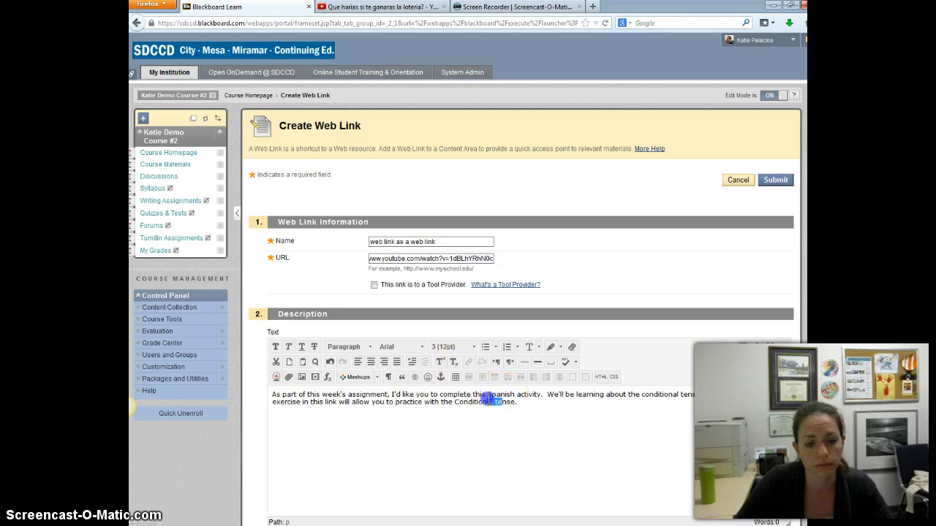
{"action": "left_click_drag", "start_coordinate": [503, 403], "coordinate": [477, 395]}
{"action": "left_click", "coordinate": [477, 406]}
{"action": "left_click", "coordinate": [333, 403]}
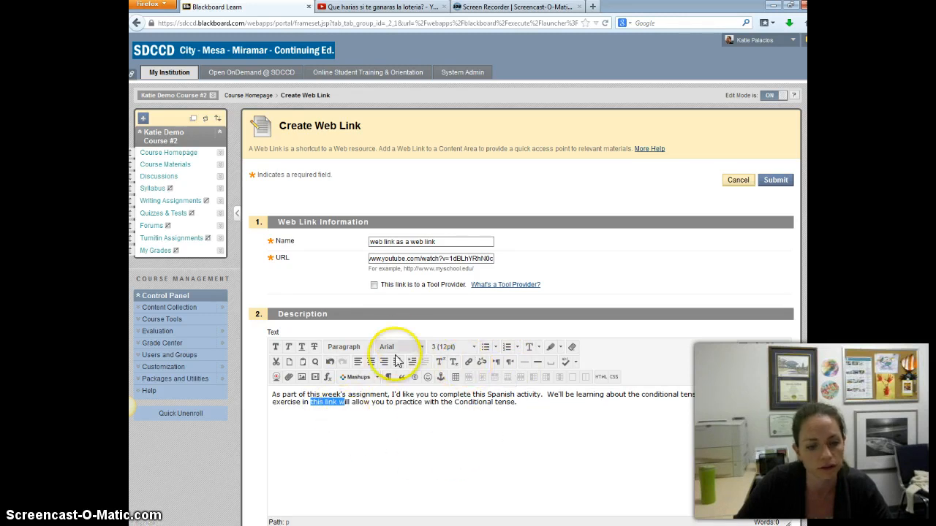
{"action": "left_click", "coordinate": [450, 457]}
{"action": "scroll", "coordinate": [449, 453], "scroll_direction": "down", "scroll_amount": 3}
{"action": "scroll", "coordinate": [451, 449], "scroll_direction": "up", "scroll_amount": 2}
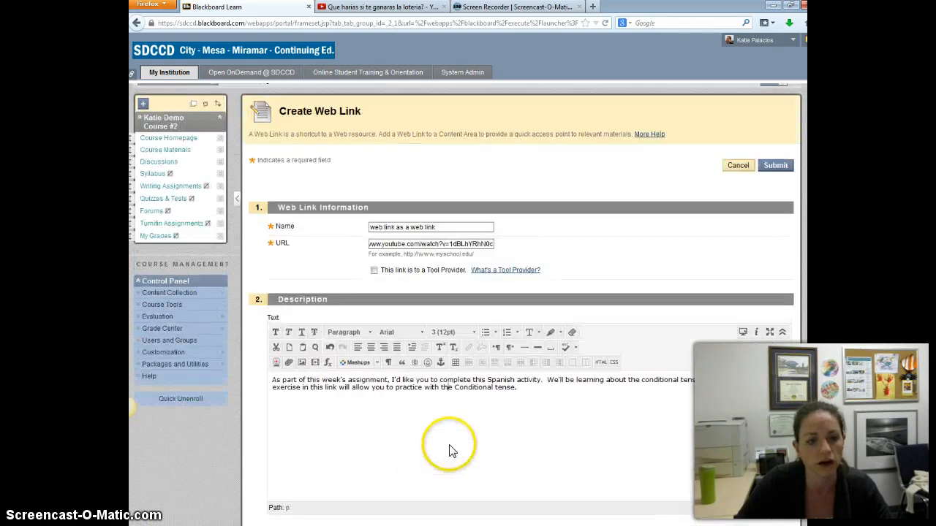
Submit the web link and test it by opening its video from the course homepage.
{"action": "left_click", "coordinate": [776, 167]}
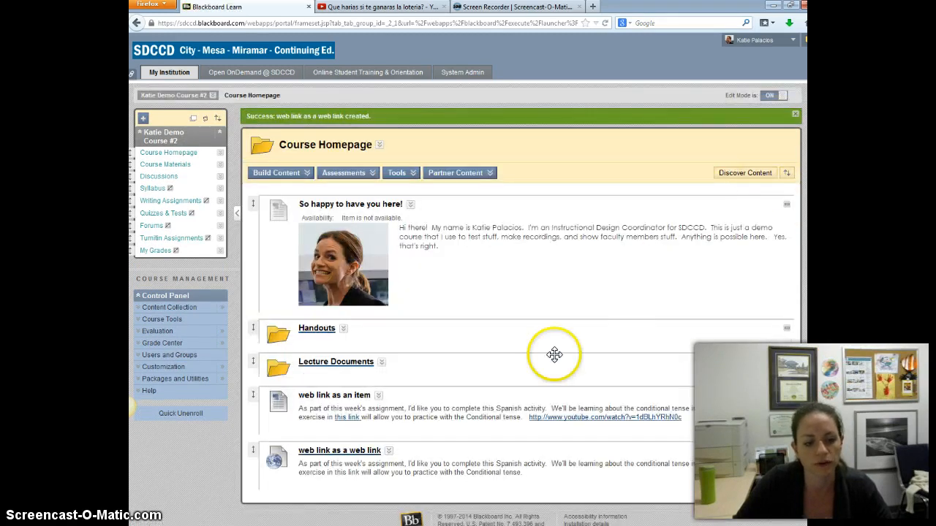
{"action": "left_click", "coordinate": [333, 454]}
{"action": "left_click", "coordinate": [444, 7]}
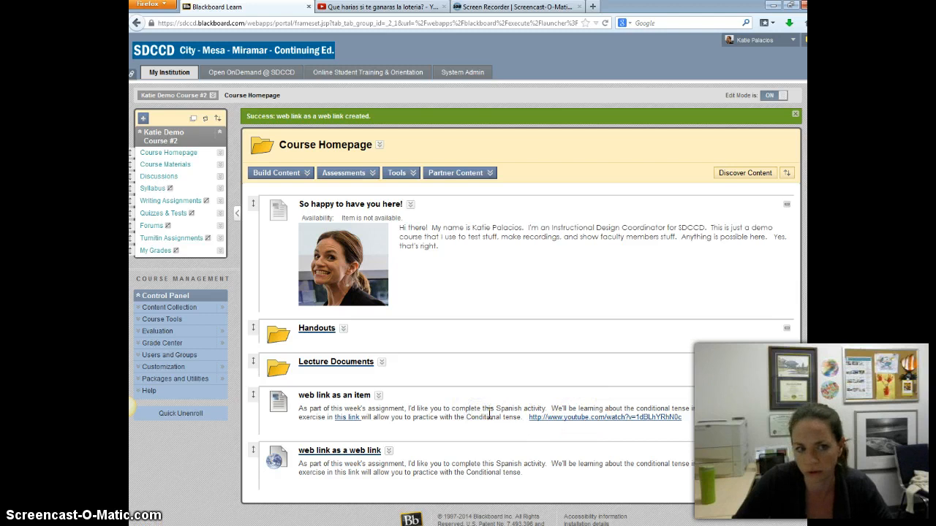
{"action": "left_click", "coordinate": [795, 114]}
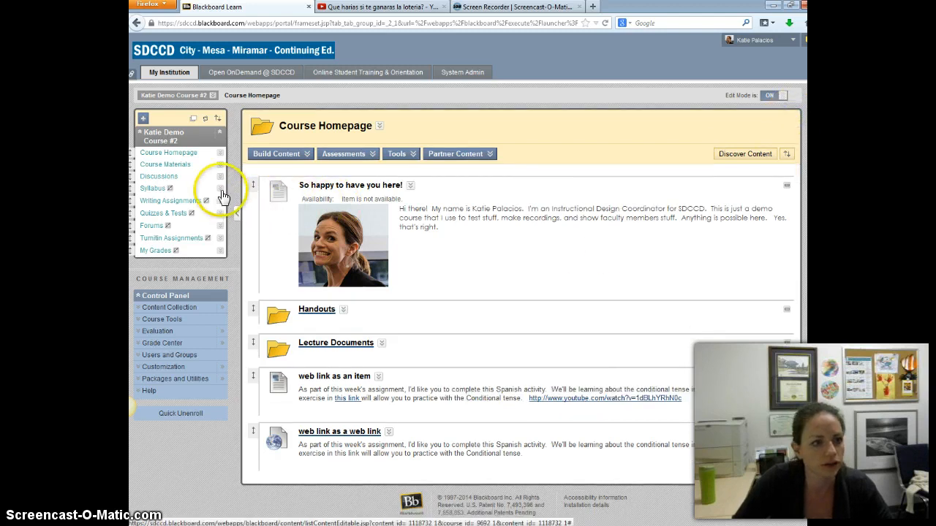
Start a new Web Link in the course menu and enter the copied YouTube video address as its URL.
{"action": "left_click", "coordinate": [143, 119]}
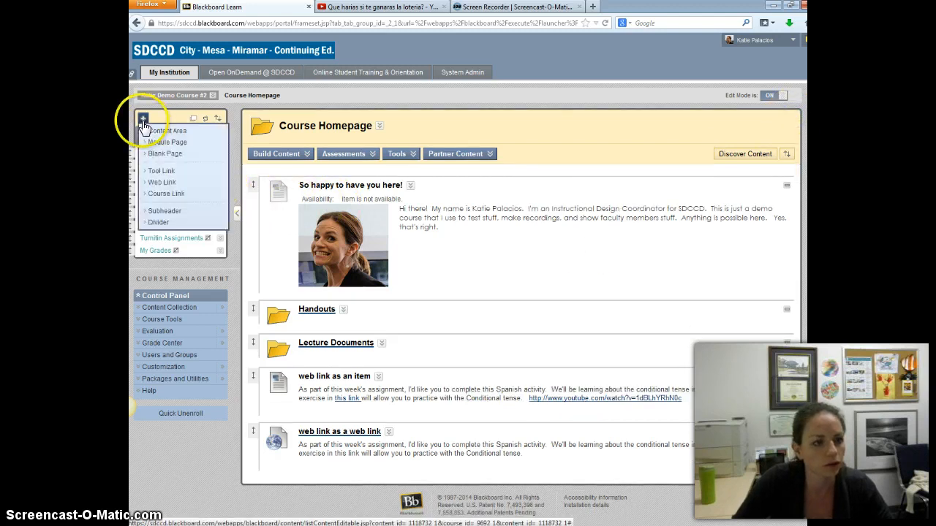
{"action": "left_click", "coordinate": [164, 184]}
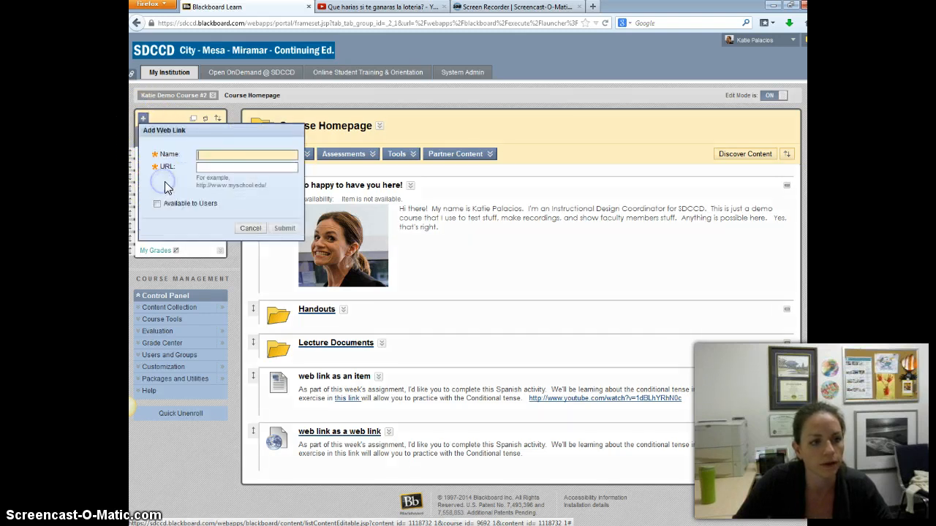
{"action": "left_click", "coordinate": [212, 168]}
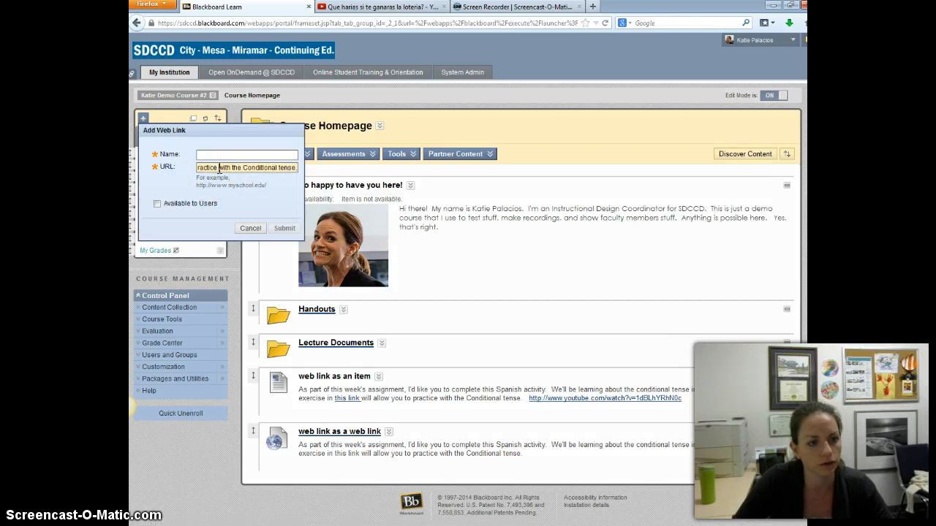
{"action": "triple_click", "coordinate": [219, 168]}
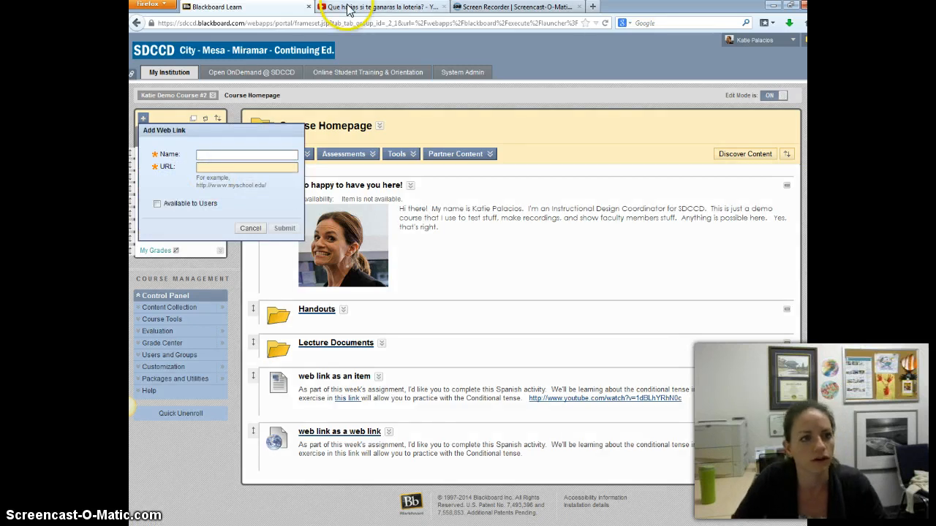
{"action": "left_click", "coordinate": [337, 8]}
{"action": "left_click", "coordinate": [260, 8]}
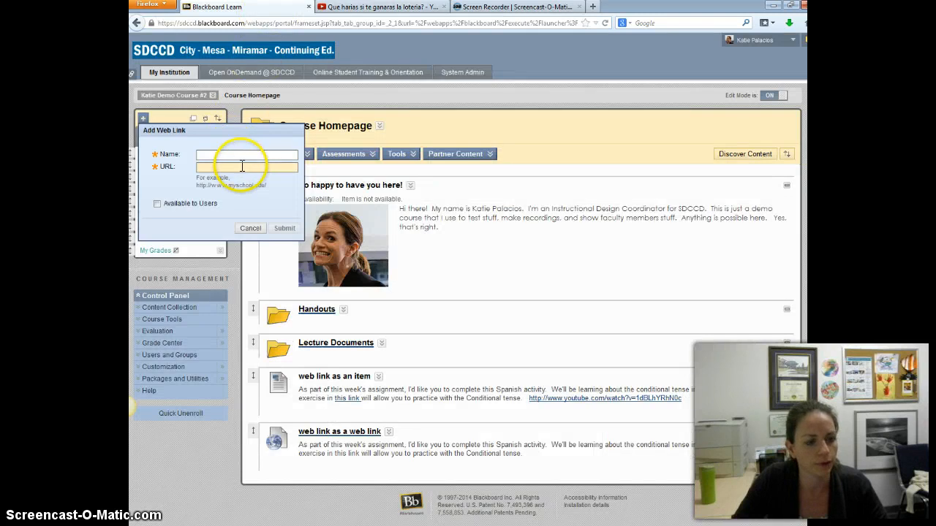
{"action": "key", "text": "ctrl+v"}
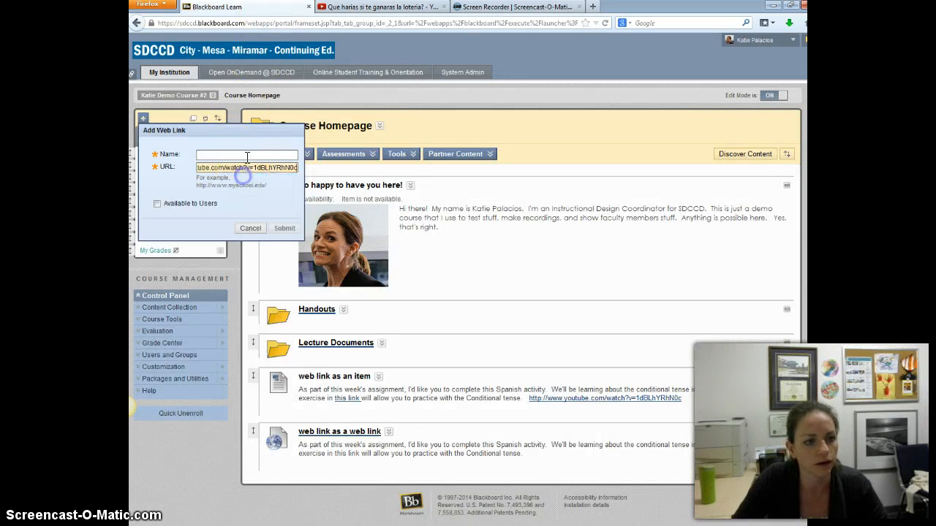
Name the course menu link "Week 2 video", make it available to users, and submit it.
{"action": "left_click", "coordinate": [246, 154]}
{"action": "type", "text": "Wee"}
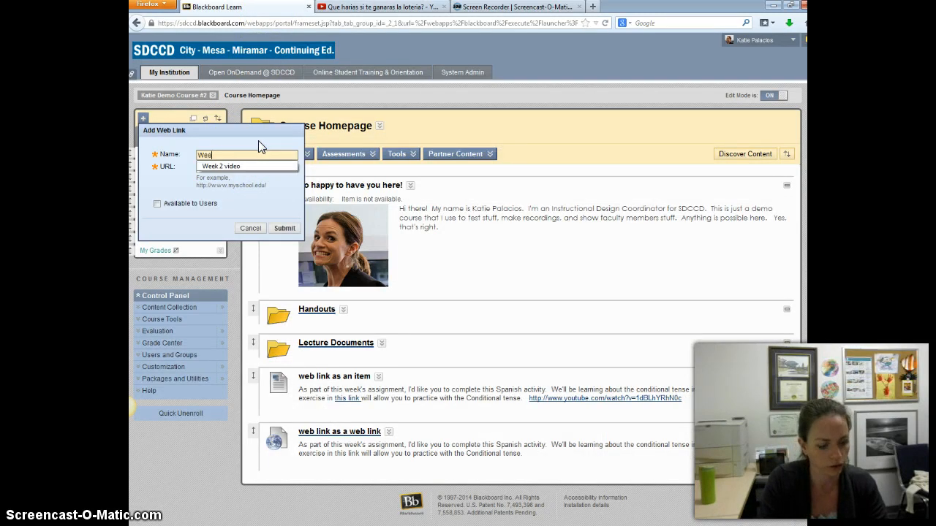
{"action": "left_click", "coordinate": [254, 165]}
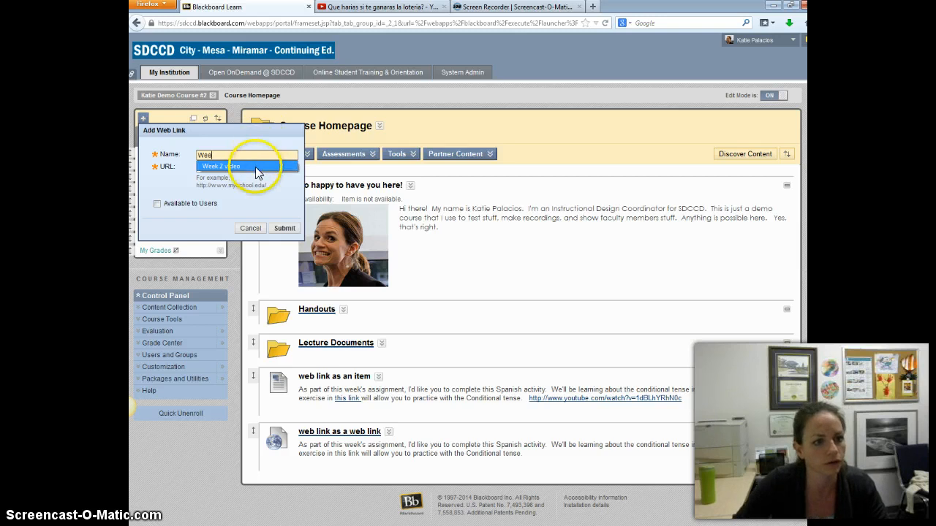
{"action": "left_click", "coordinate": [169, 200]}
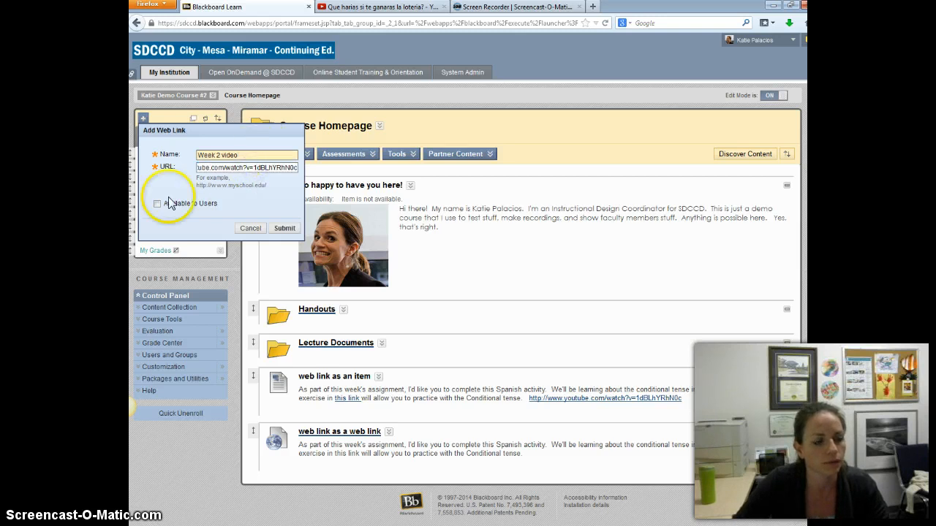
{"action": "left_click", "coordinate": [284, 229]}
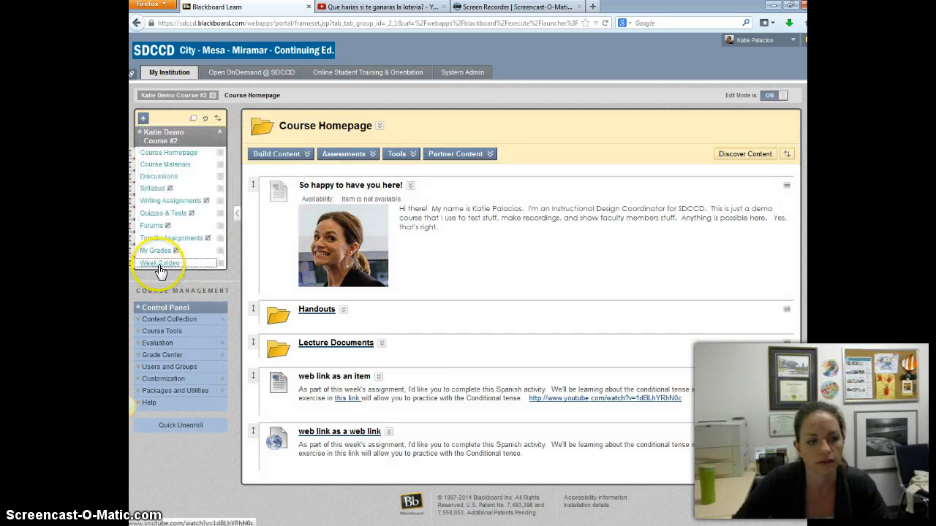
Test the "Week 2 video" menu link with Edit Mode off, and switch Edit Mode back on.
{"action": "left_click", "coordinate": [772, 95]}
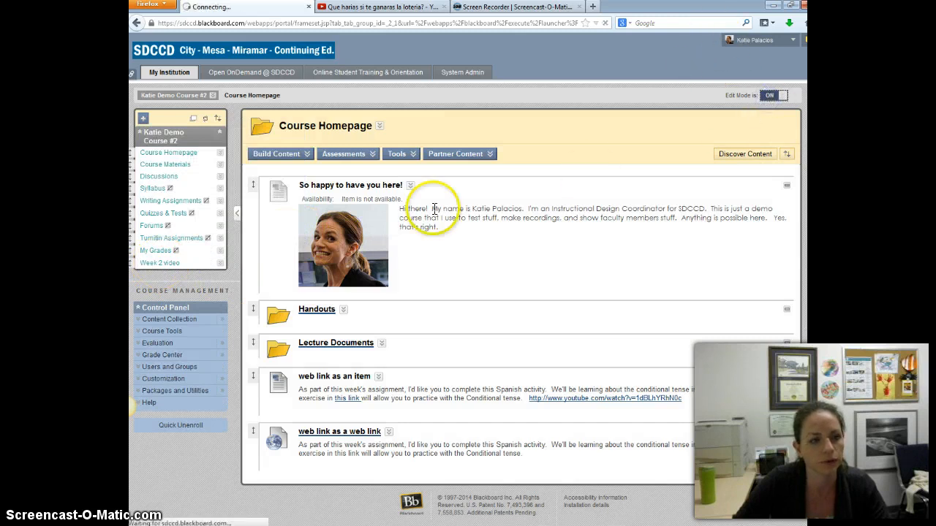
{"action": "left_click", "coordinate": [163, 188]}
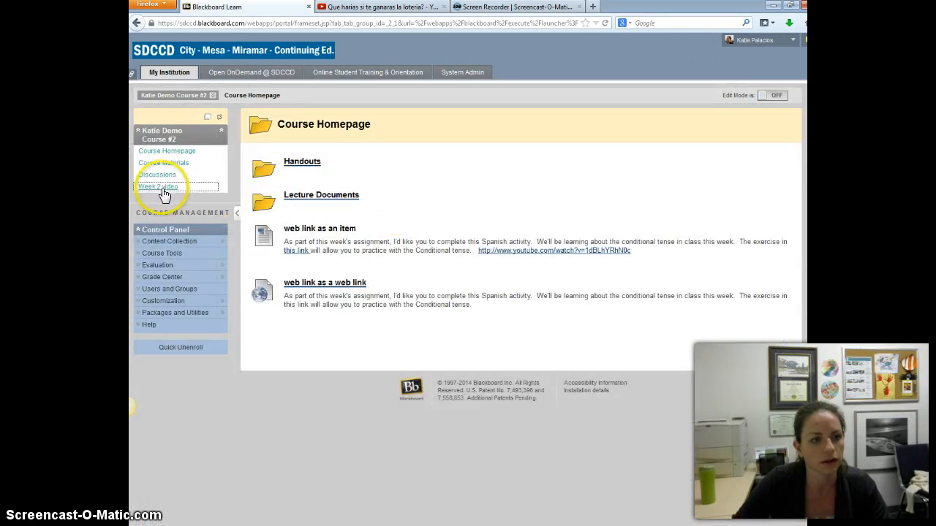
{"action": "left_click", "coordinate": [444, 6]}
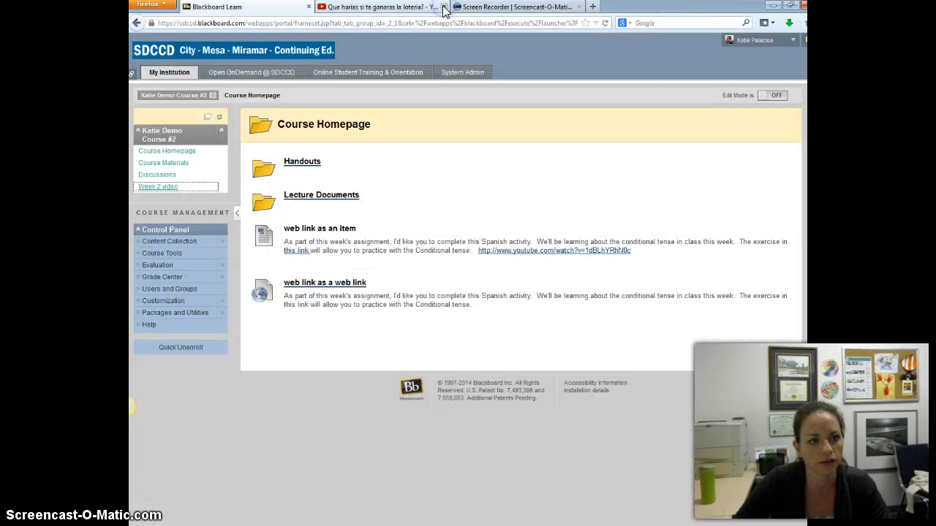
{"action": "left_click", "coordinate": [771, 96]}
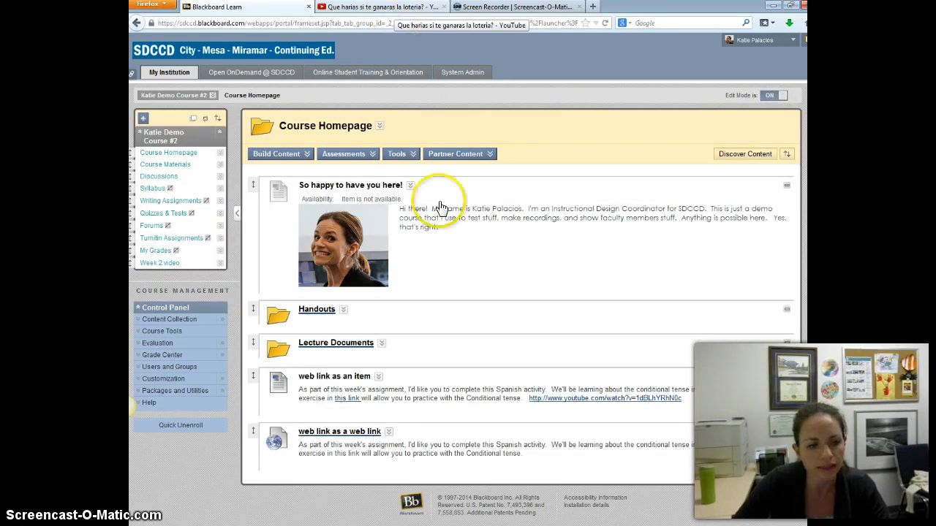
Create a new forum in the course's Discussions area and name it "This week's discussion".
{"action": "left_click", "coordinate": [301, 154]}
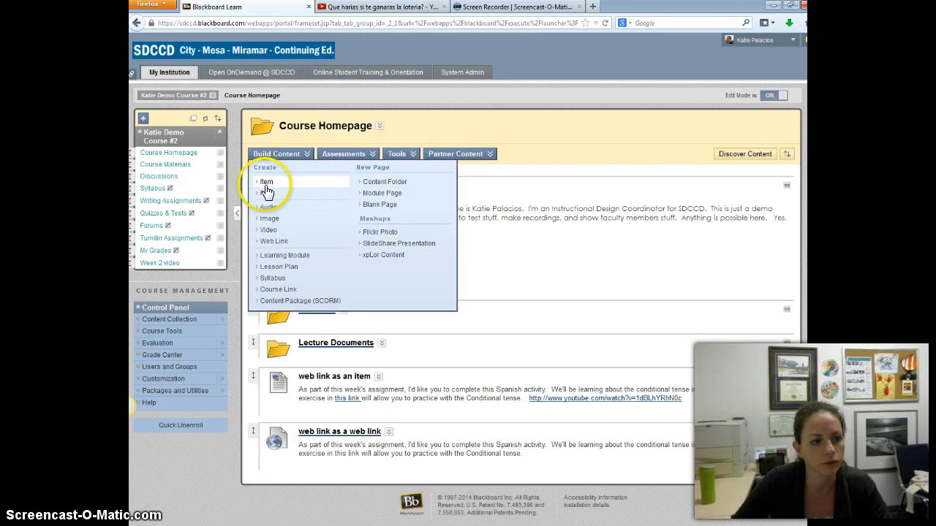
{"action": "left_click", "coordinate": [159, 177]}
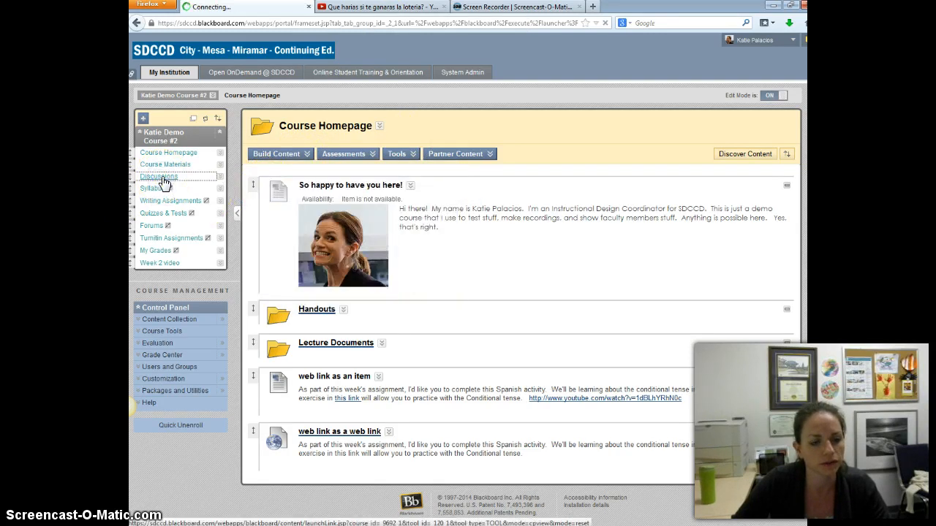
{"action": "left_click", "coordinate": [286, 178]}
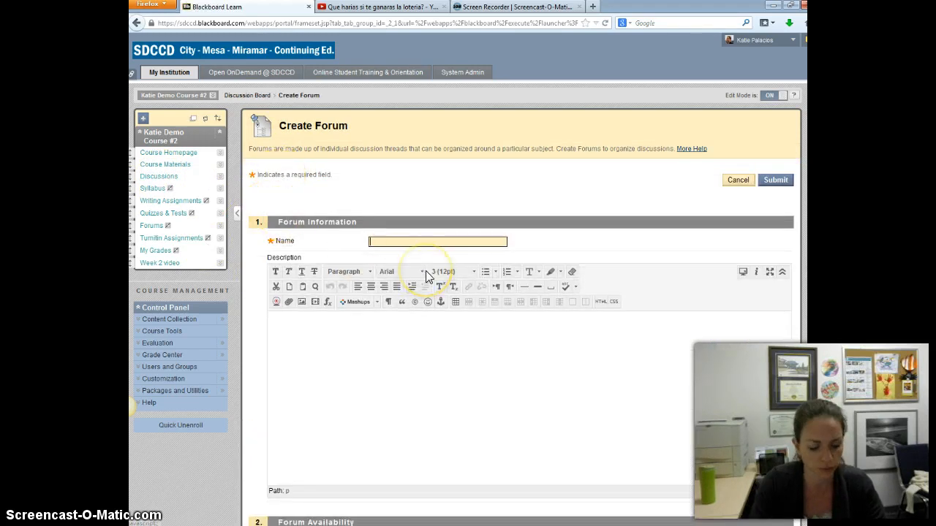
{"action": "type", "text": "This week's discussion"}
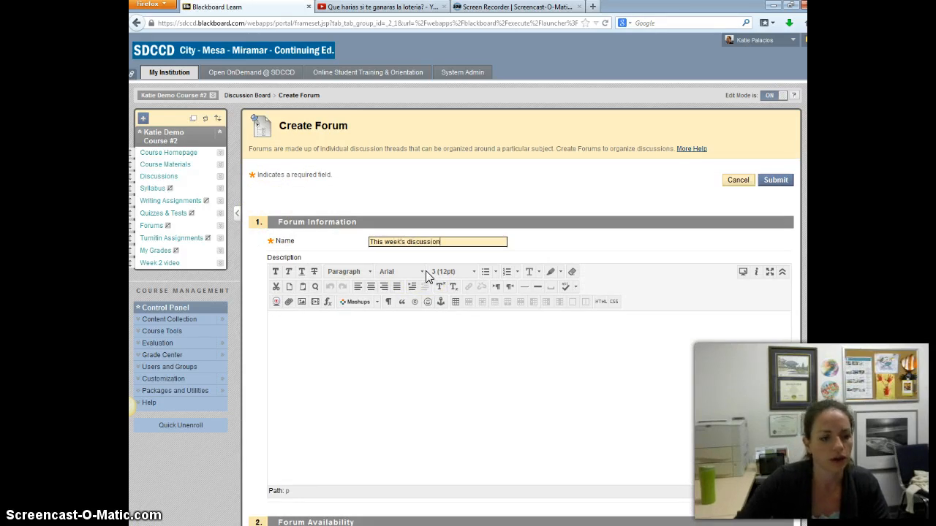
{"action": "left_click", "coordinate": [431, 403]}
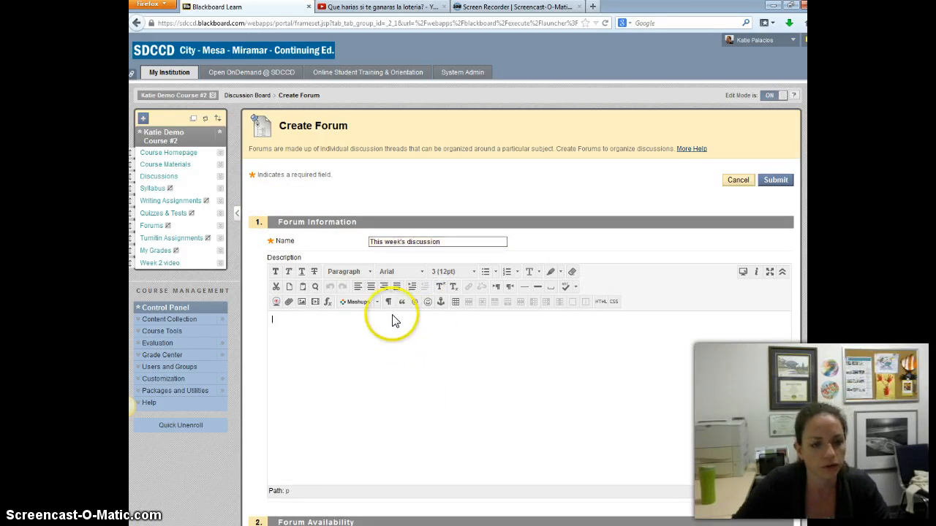
{"action": "left_click", "coordinate": [377, 304]}
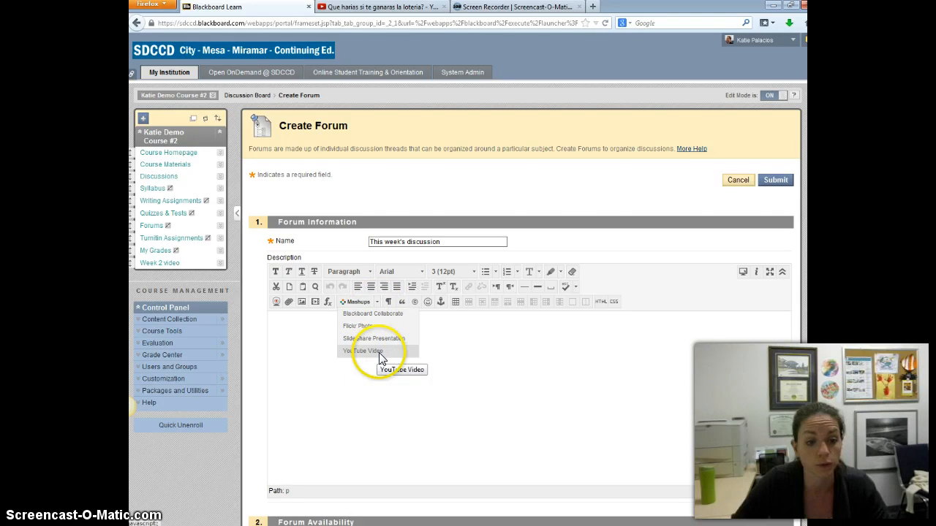
{"action": "left_click", "coordinate": [167, 380]}
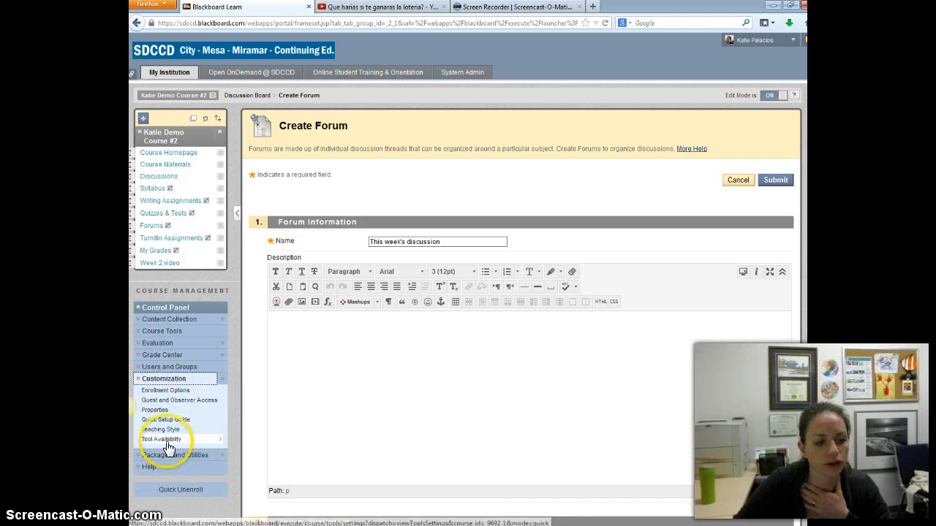
{"action": "left_click", "coordinate": [141, 383]}
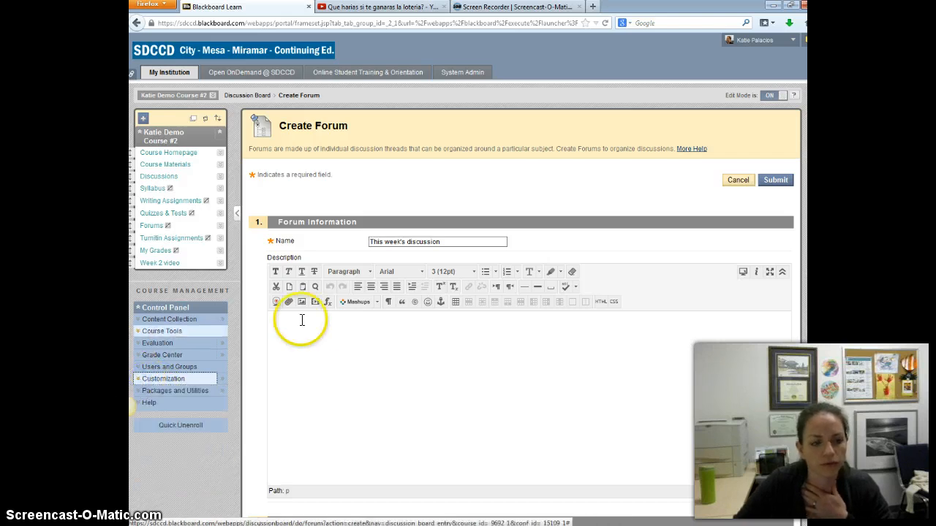
Start a YouTube Video mashup in the forum description and search for "ganaras la loteria".
{"action": "left_click", "coordinate": [377, 304]}
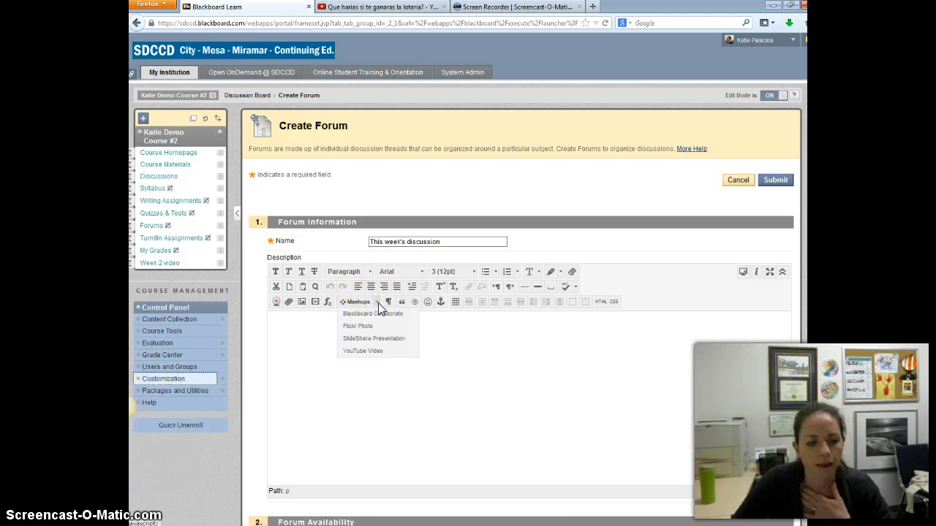
{"action": "left_click", "coordinate": [367, 351]}
{"action": "left_click", "coordinate": [209, 172]}
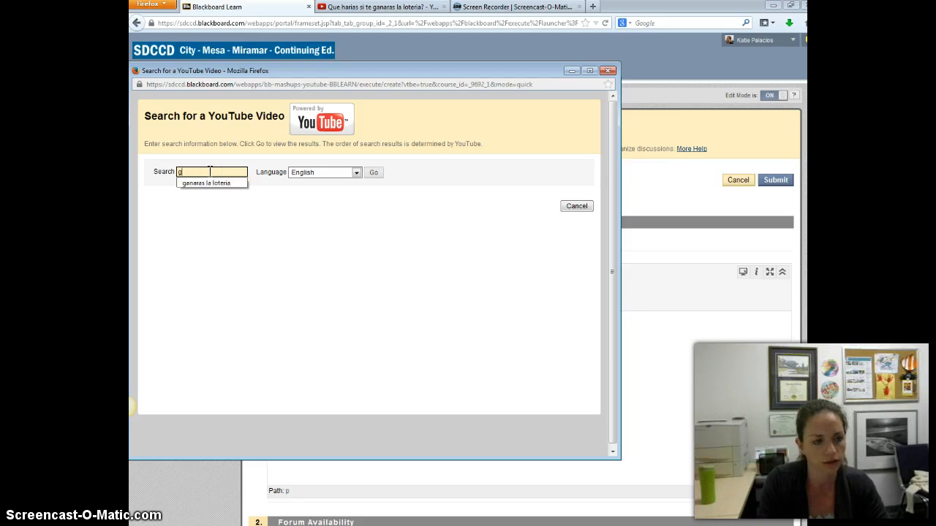
{"action": "type", "text": "gana"}
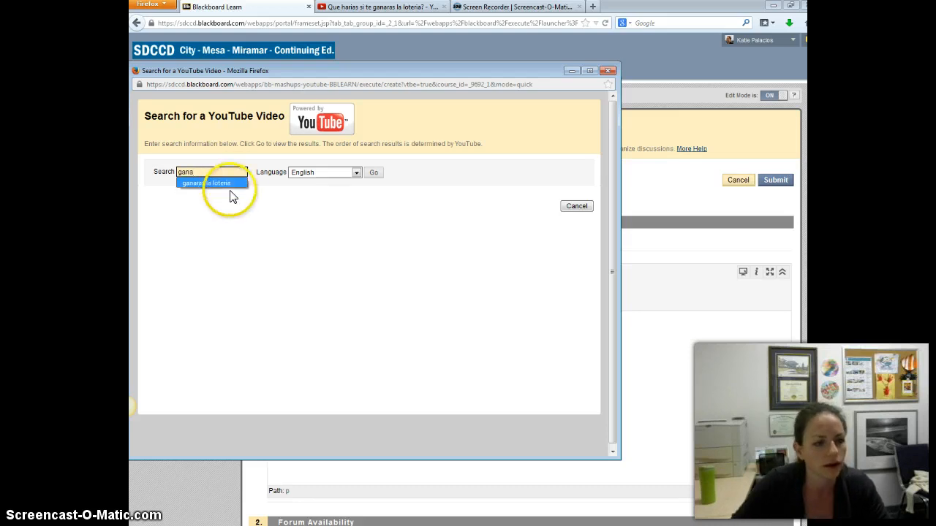
{"action": "left_click", "coordinate": [233, 184]}
{"action": "left_click", "coordinate": [371, 173]}
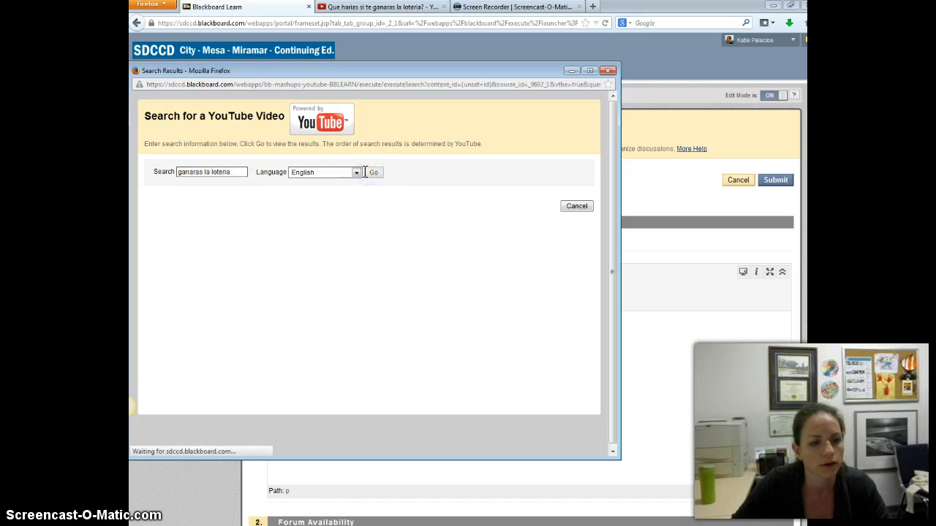
Select the video "Que harias si te ganaras la loteria?", set its view to Embed Video, and submit the mashup.
{"action": "left_click", "coordinate": [185, 310]}
{"action": "left_click", "coordinate": [317, 364]}
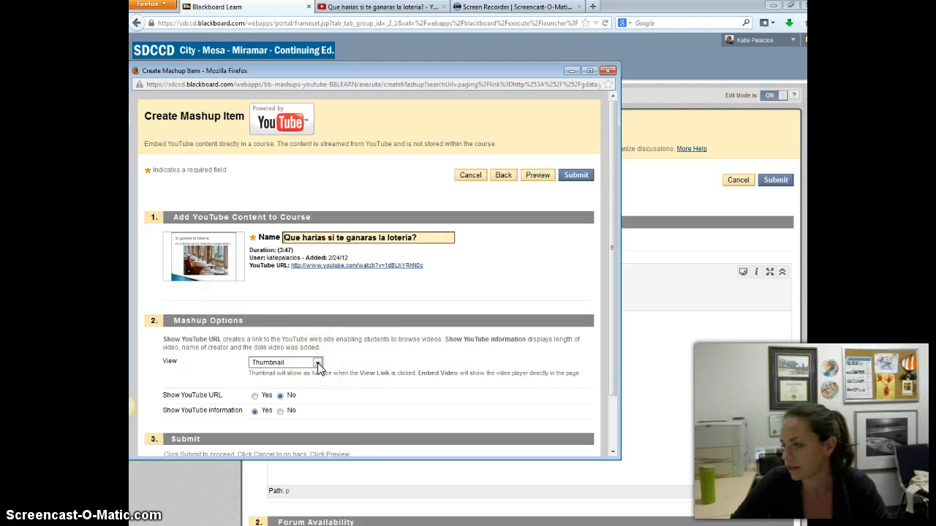
{"action": "left_click", "coordinate": [318, 362]}
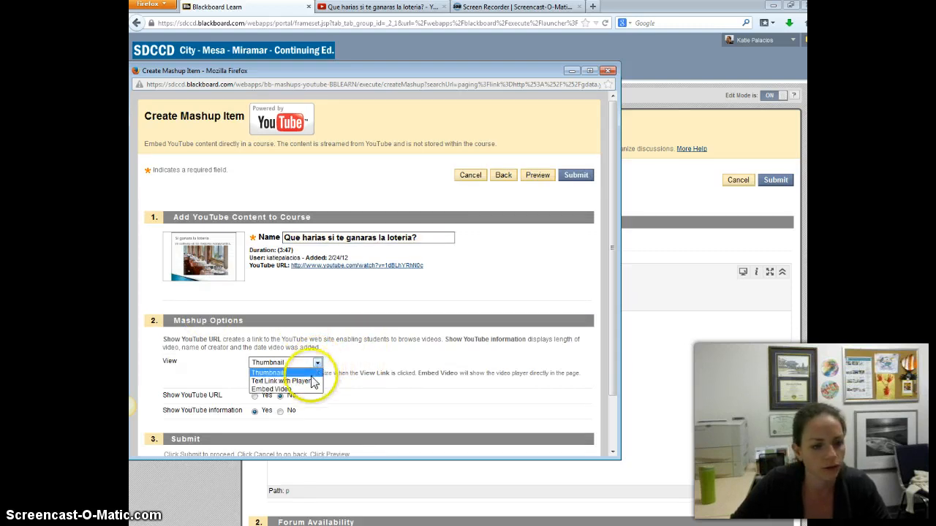
{"action": "left_click", "coordinate": [307, 393]}
{"action": "left_click", "coordinate": [308, 393]}
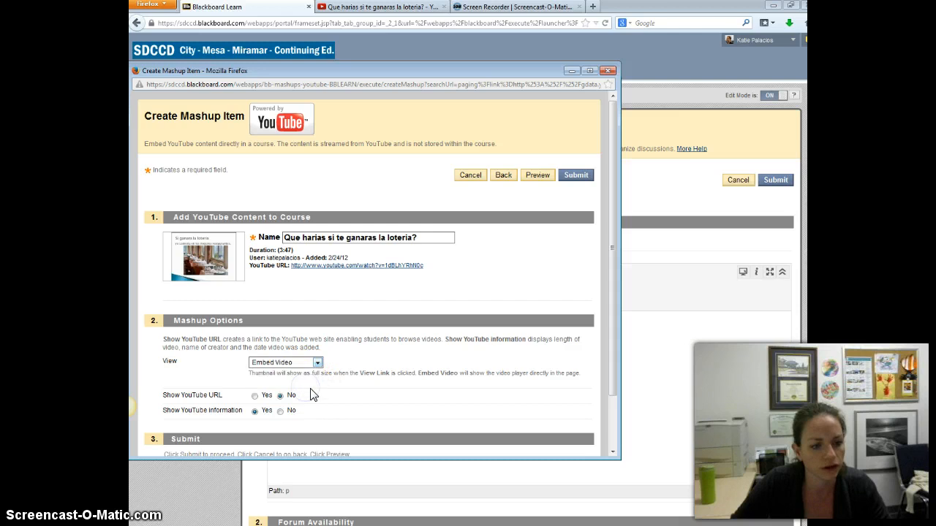
{"action": "scroll", "coordinate": [373, 366], "scroll_direction": "down", "scroll_amount": 1}
{"action": "left_click", "coordinate": [576, 132]}
Check the embedded video in the forum description and submit the forum.
{"action": "left_click", "coordinate": [754, 447]}
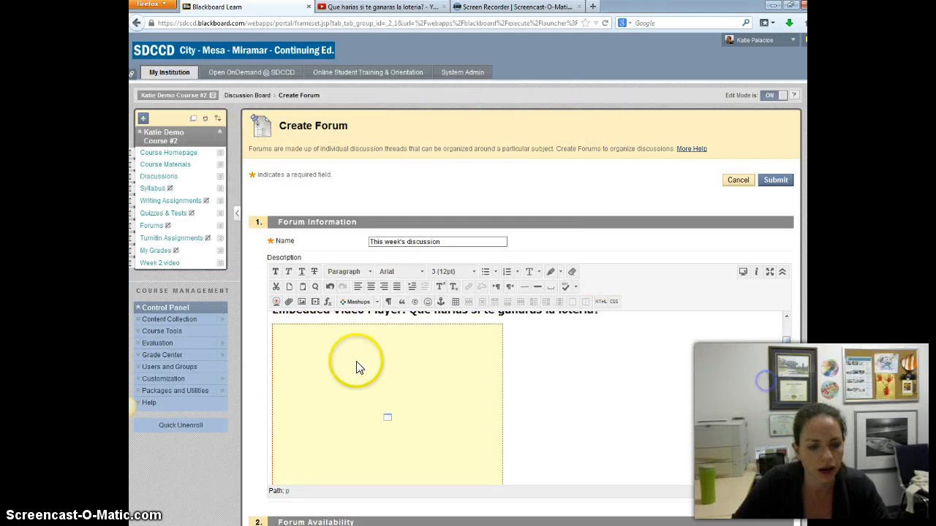
{"action": "left_click_drag", "start_coordinate": [787, 364], "coordinate": [777, 271]}
{"action": "left_click", "coordinate": [775, 180]}
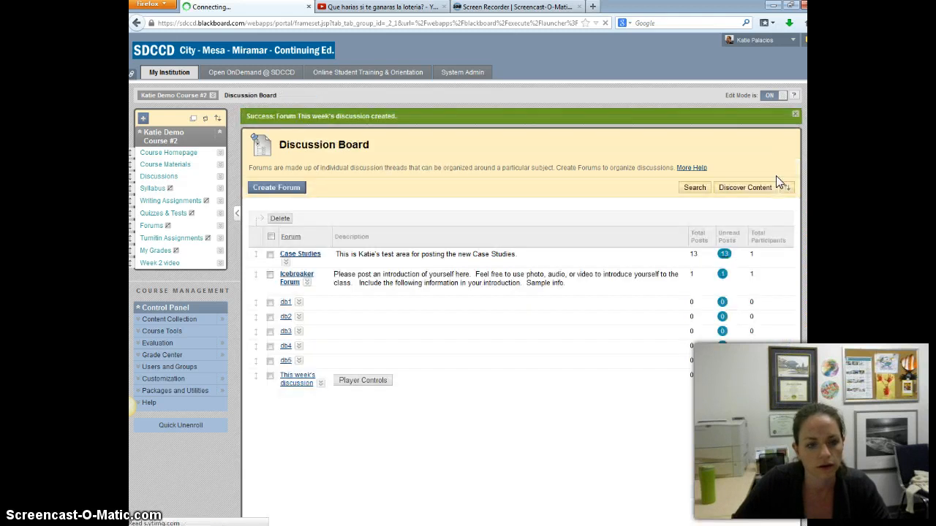
View the embedded video under "This week's discussion" on the Discussion Board, and return to the Course Homepage.
{"action": "scroll", "coordinate": [431, 336], "scroll_direction": "down", "scroll_amount": 4}
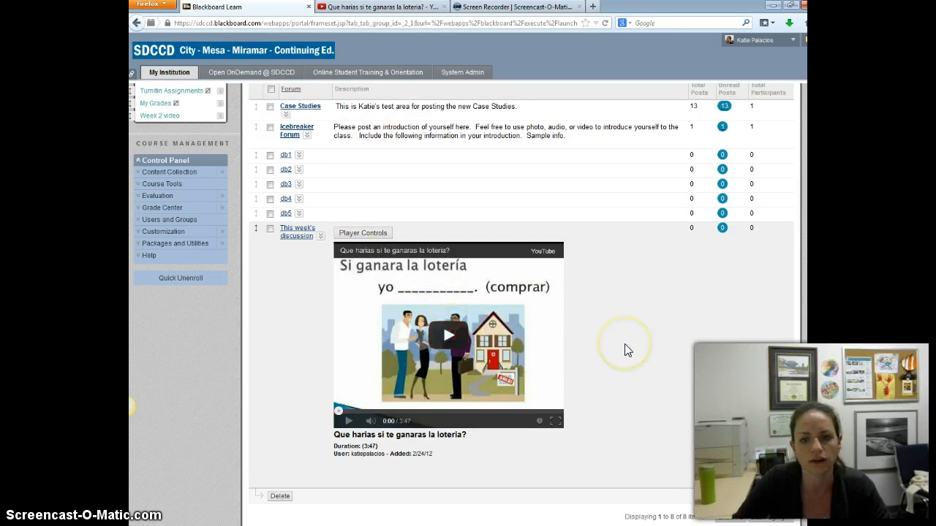
{"action": "scroll", "coordinate": [634, 349], "scroll_direction": "up", "scroll_amount": 3}
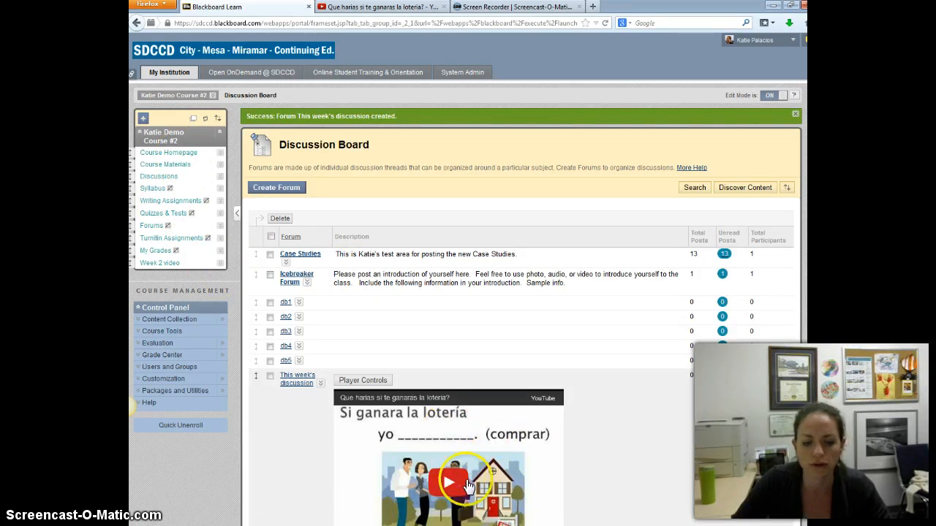
{"action": "left_click", "coordinate": [185, 158]}
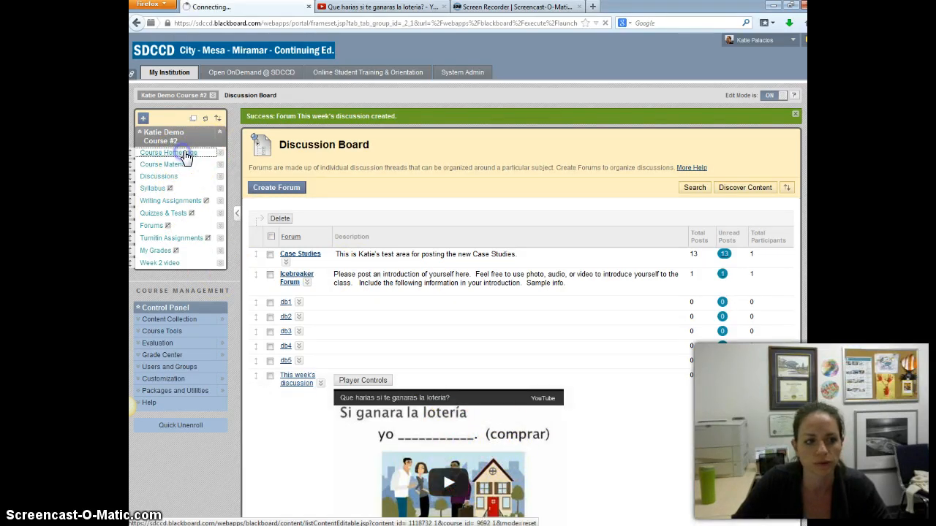